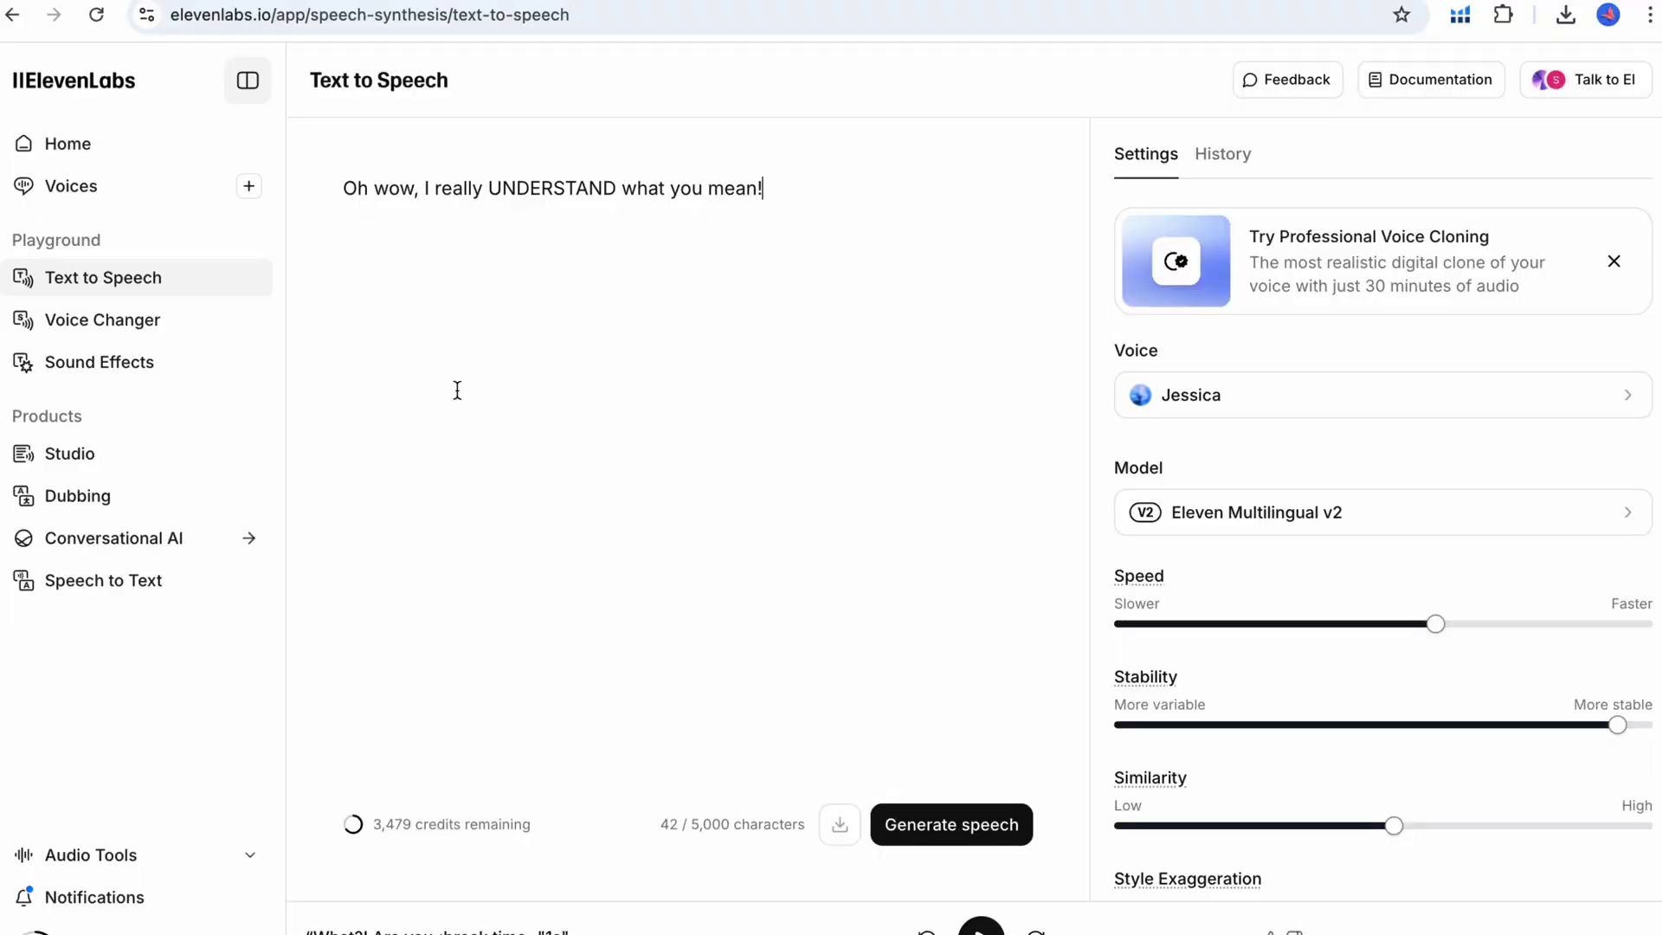
Step: Highlight the capitalised UNDERSTAND in 'Oh wow, I really UNDERSTAND what you mean!'
double_click(529, 199)
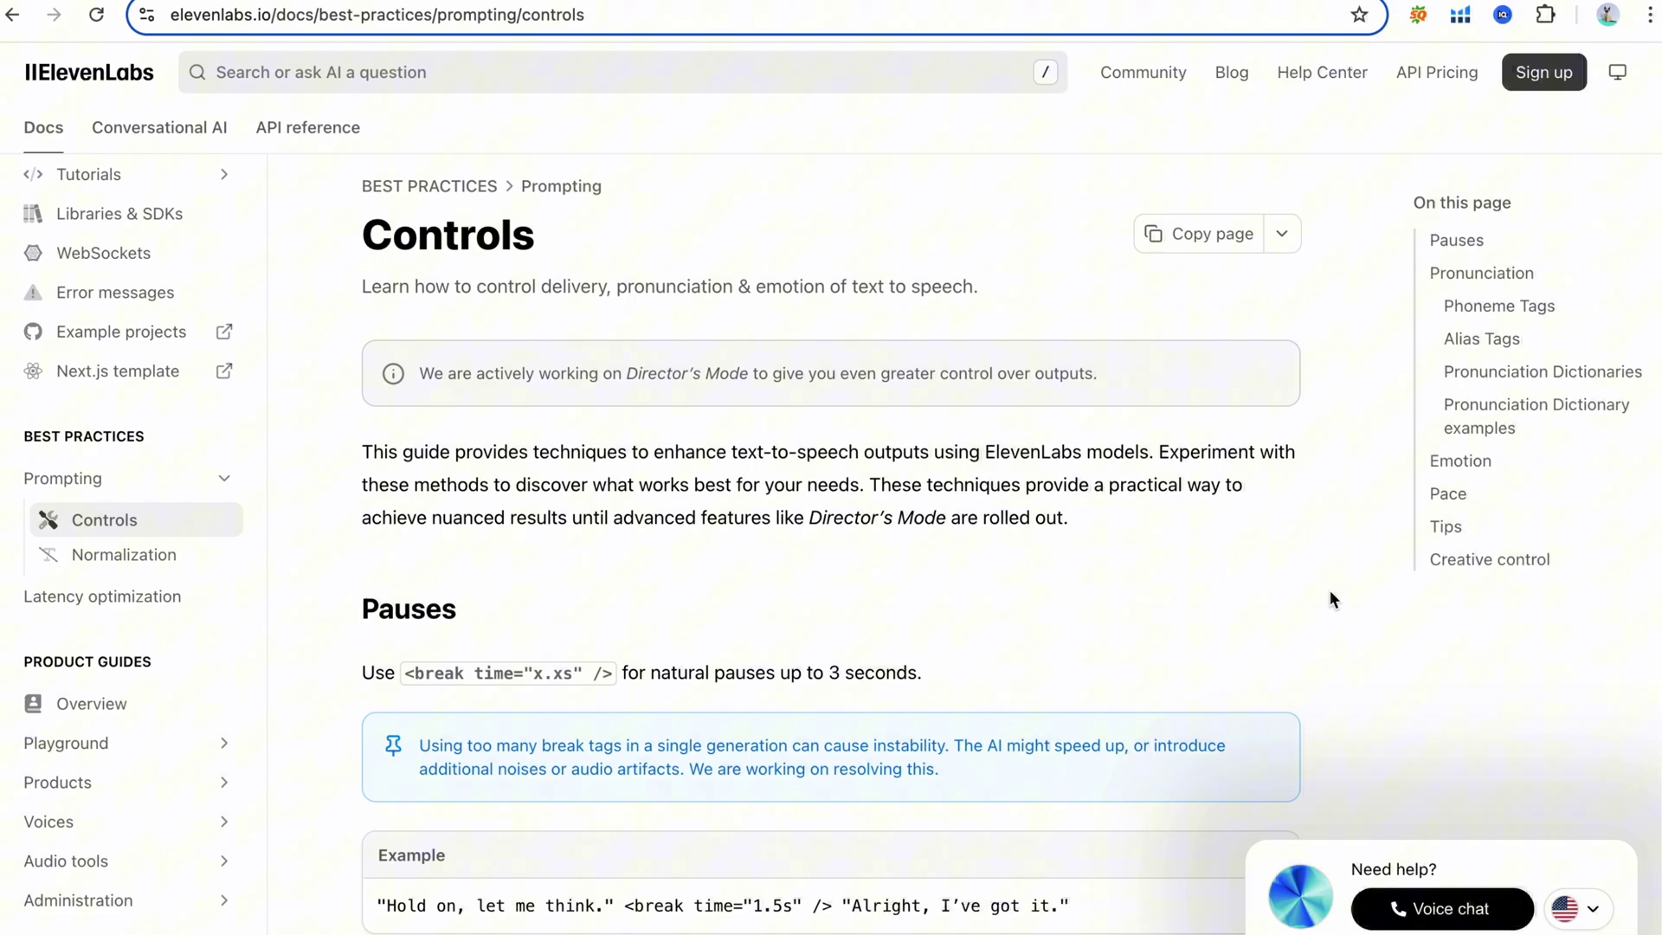
Step: Scroll the prompting Controls docs page down to the Pauses section
scroll(1331, 597, down, 5)
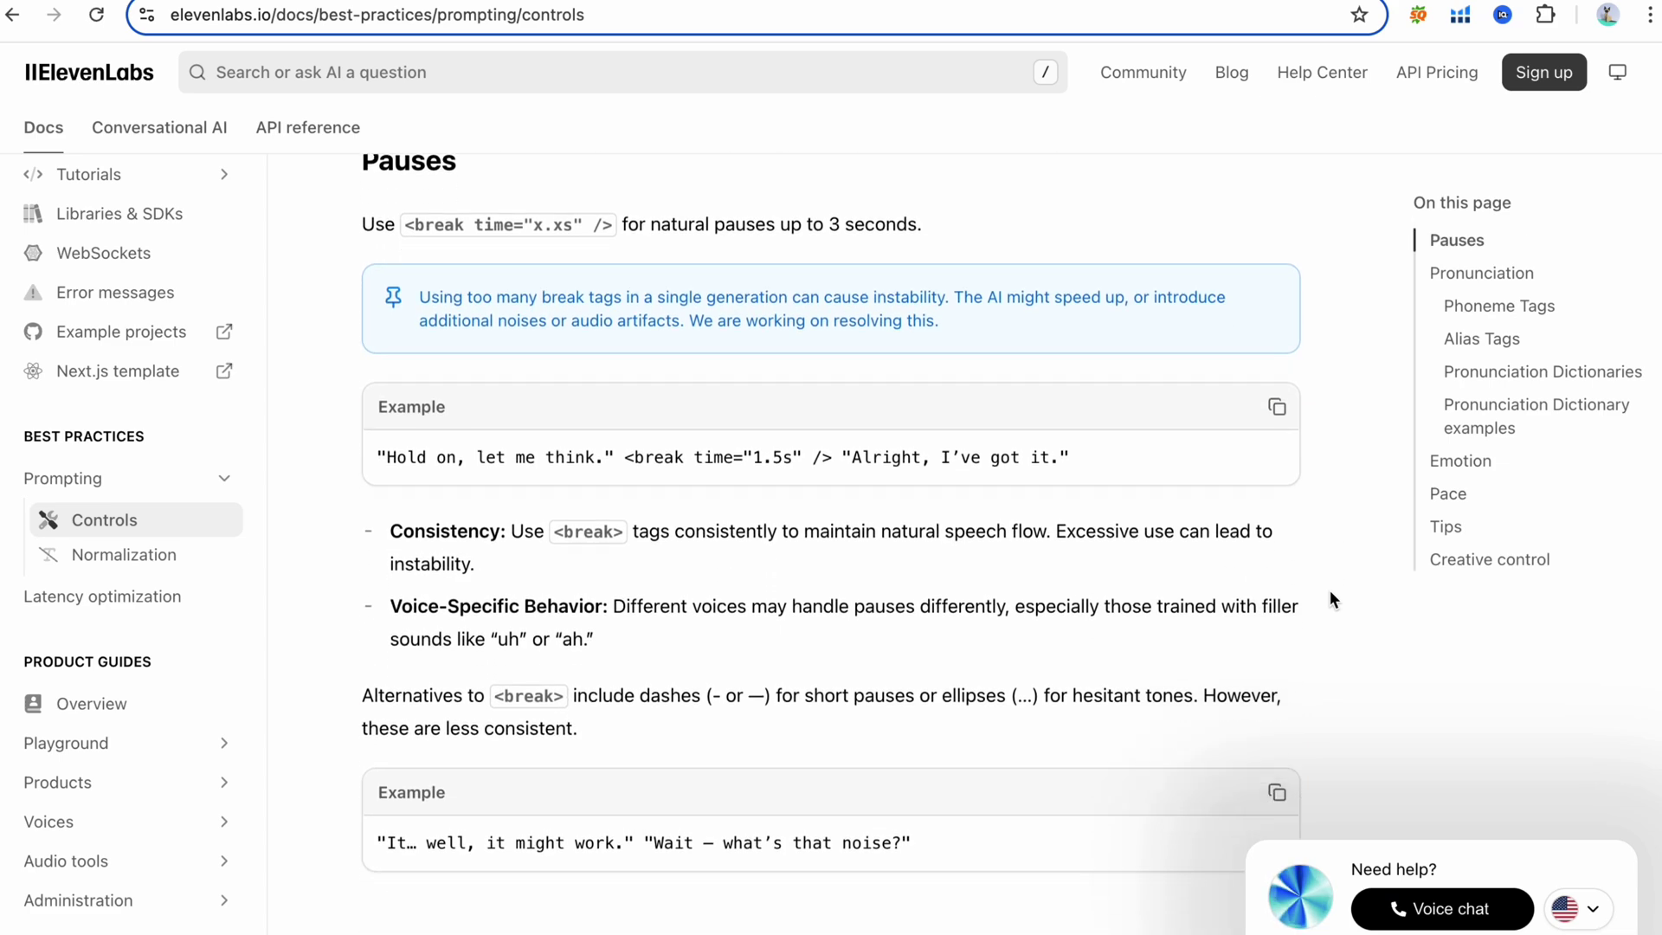
scroll(1329, 598, down, 1)
scroll(1330, 597, up, 1)
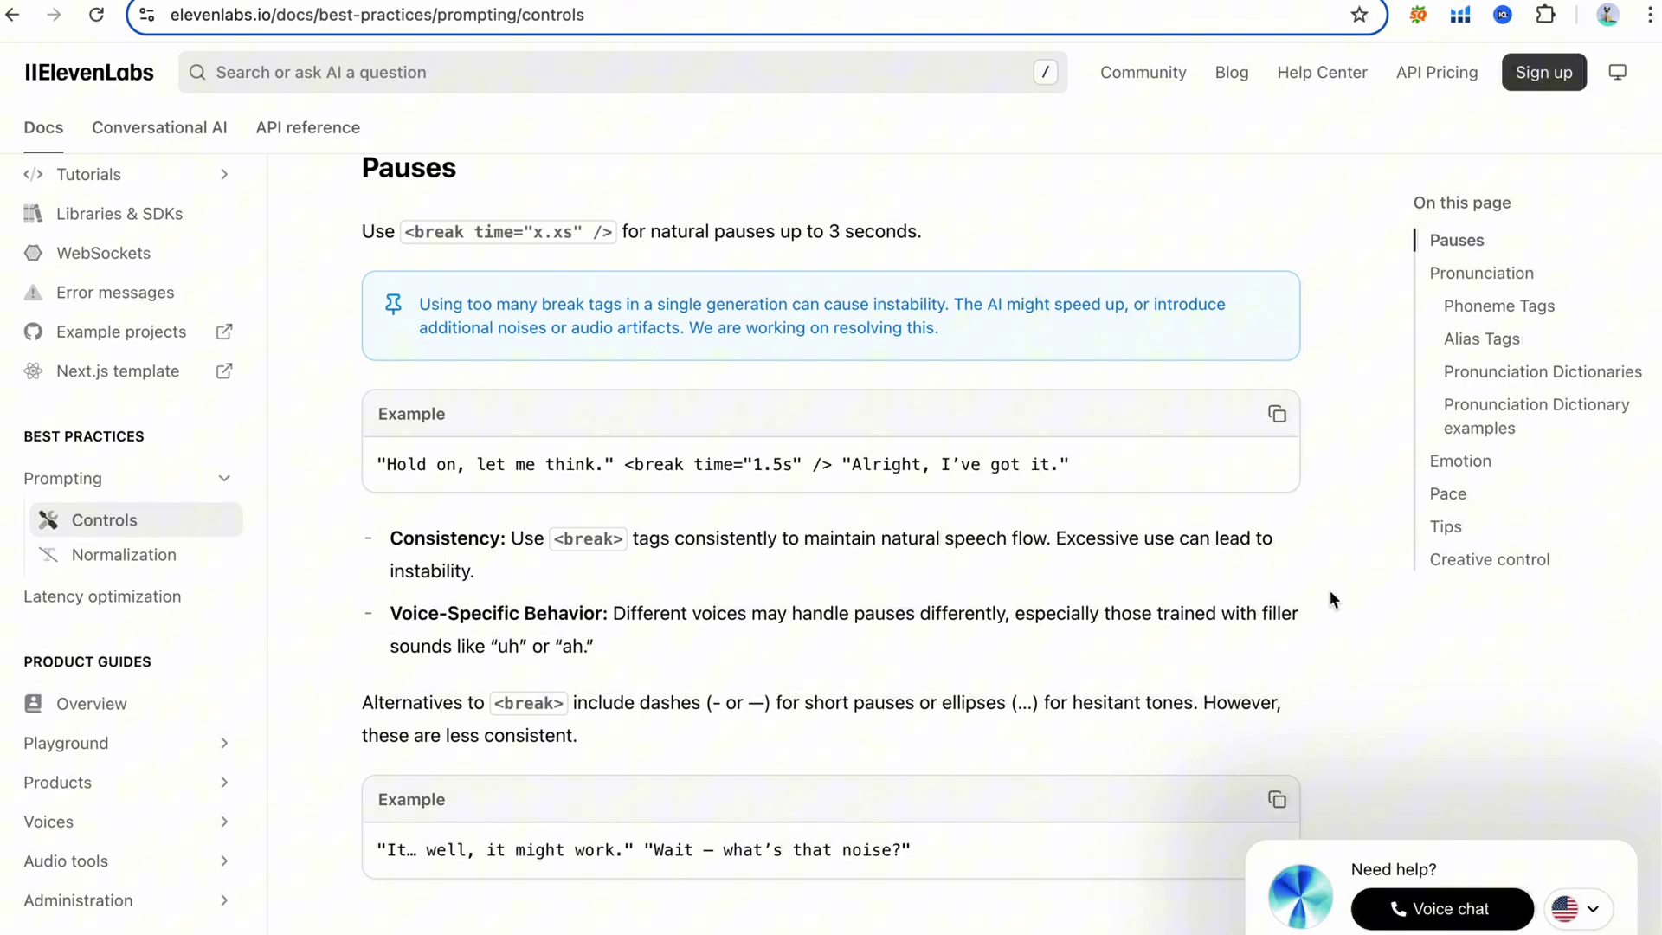
scroll(1330, 594, down, 2)
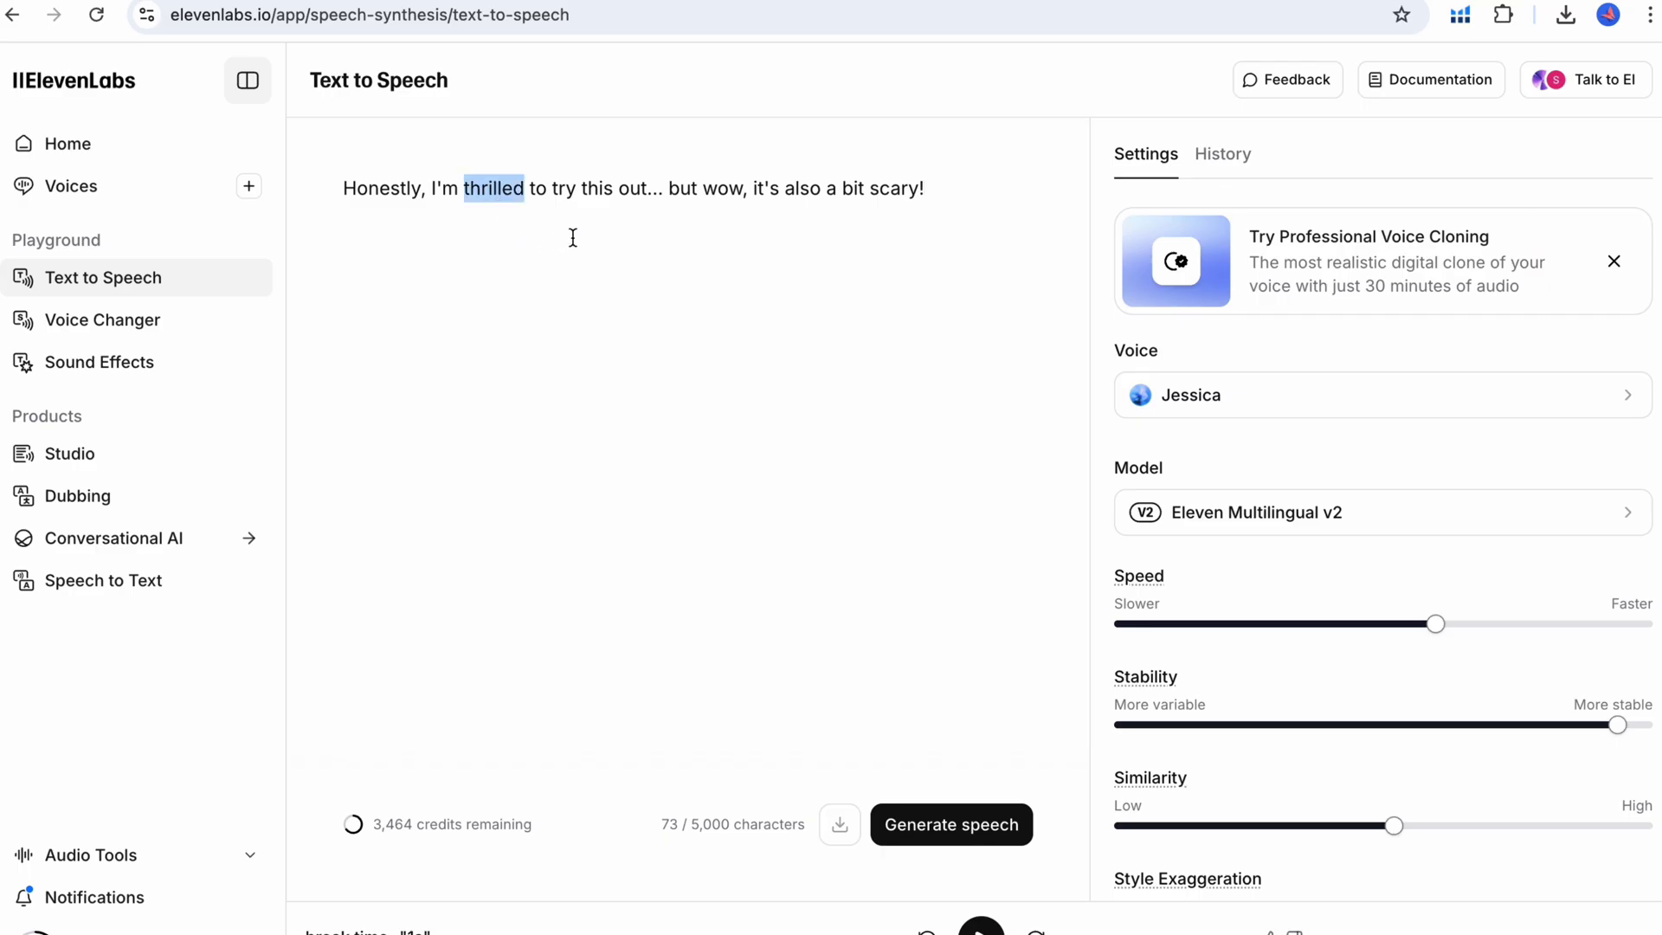
Step: Highlight the fillers Honestly and wow, the ellipsis, thrilled and 'scary!' in the line
click(664, 188)
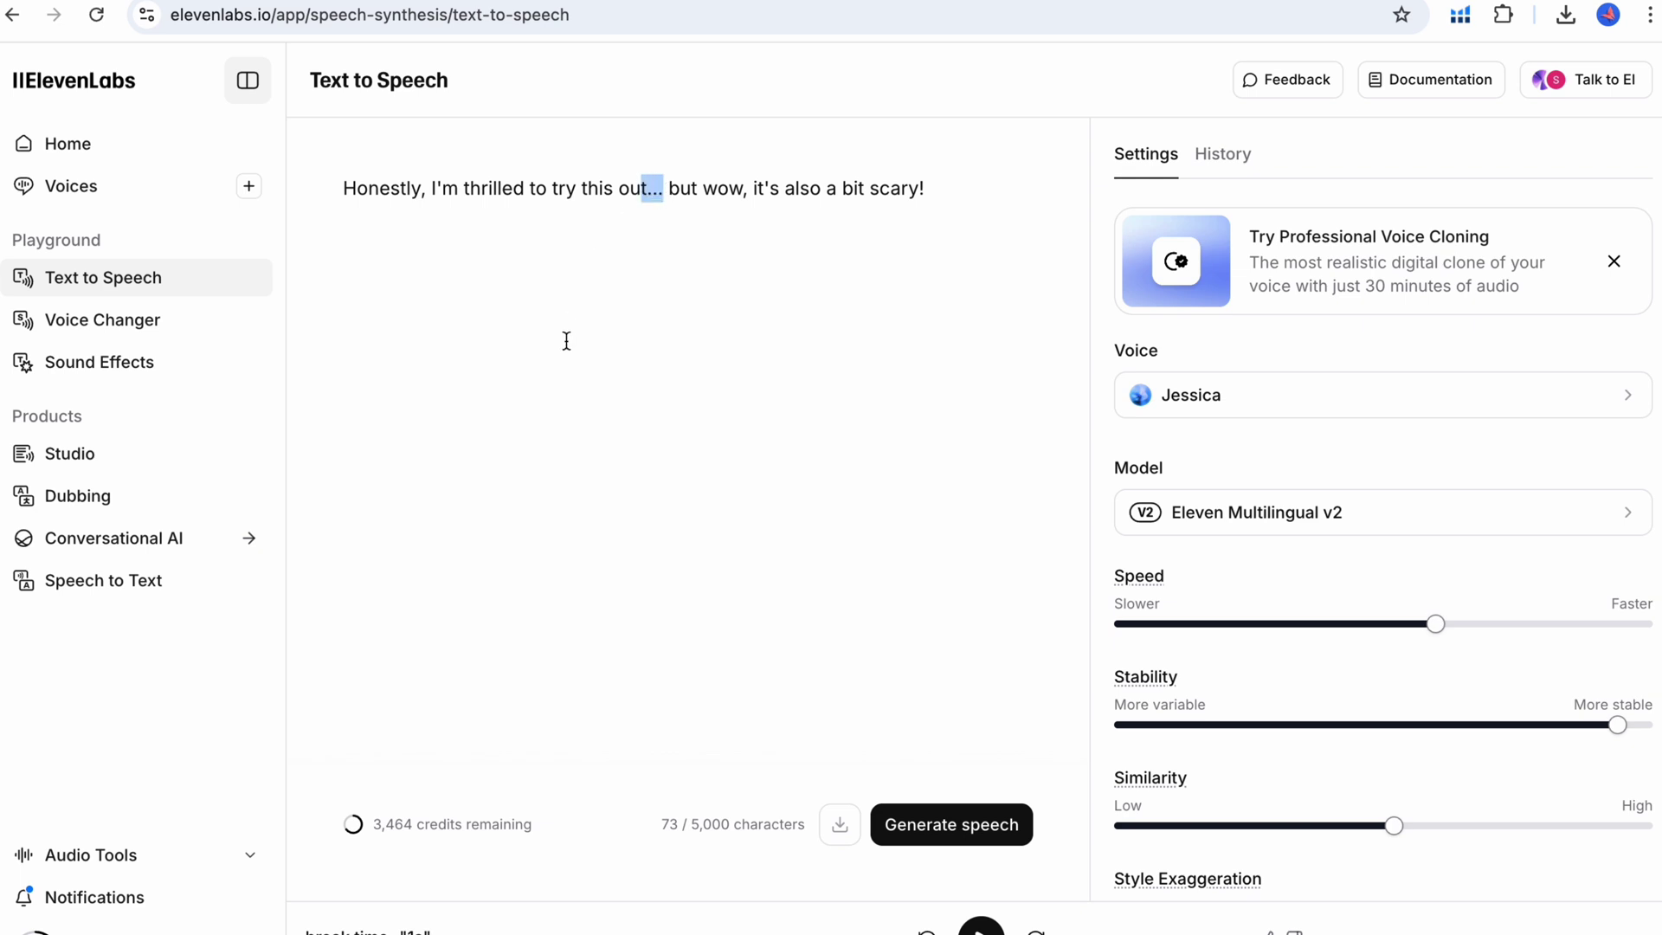
double_click(724, 188)
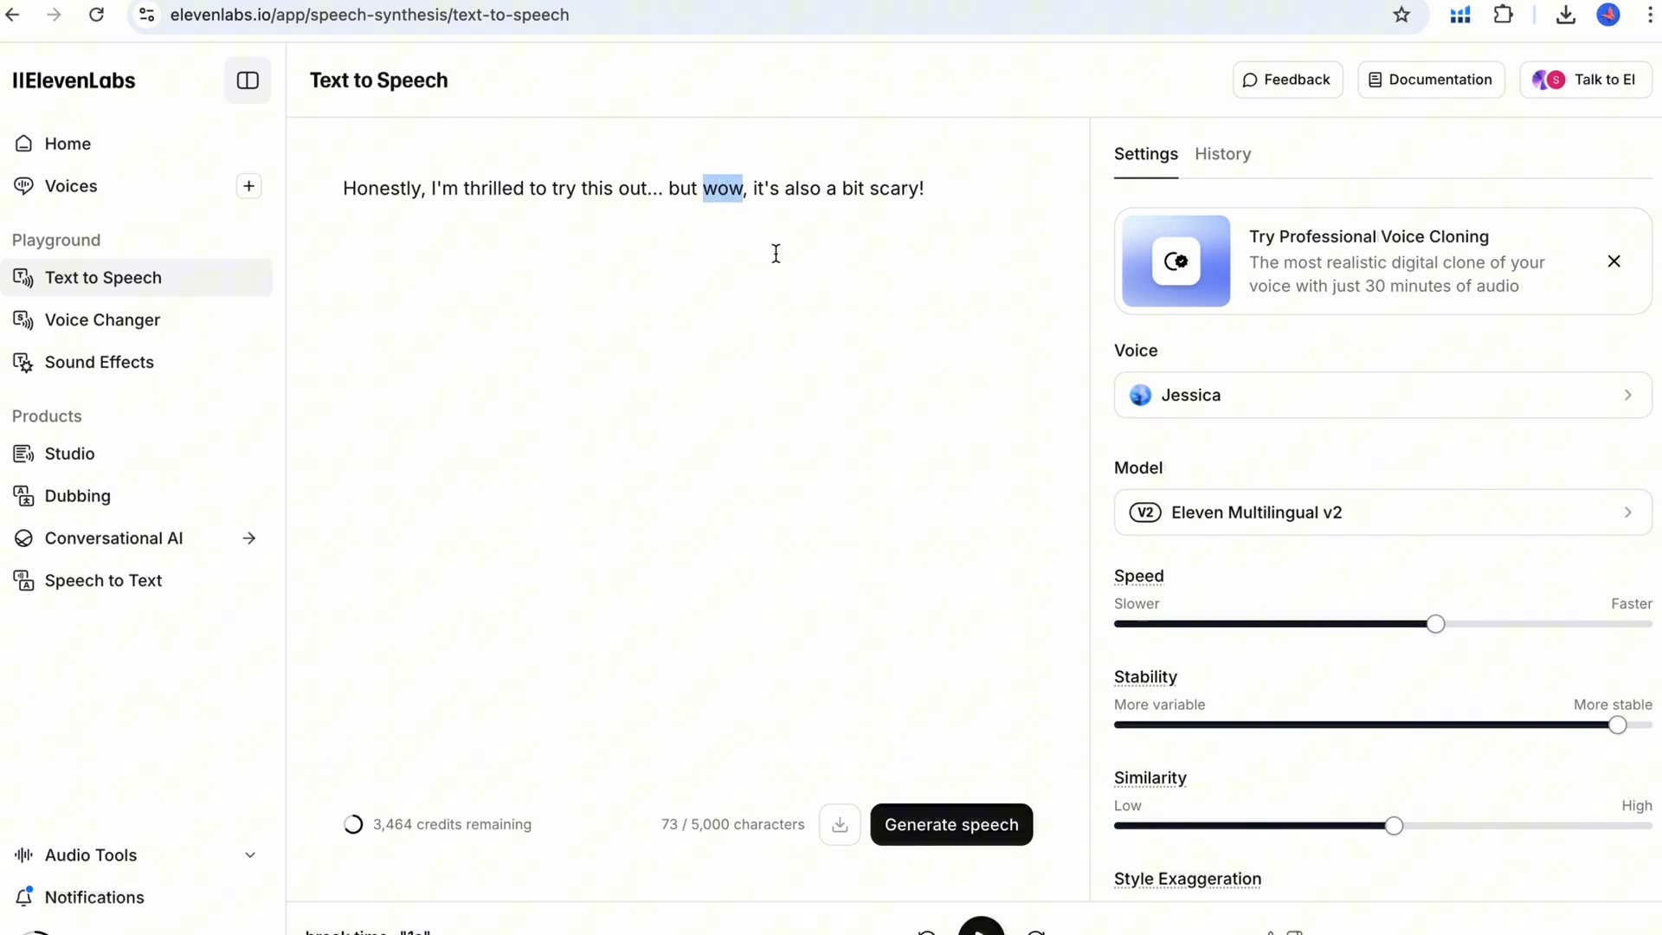
drag(432, 189, 305, 198)
drag(751, 190, 704, 191)
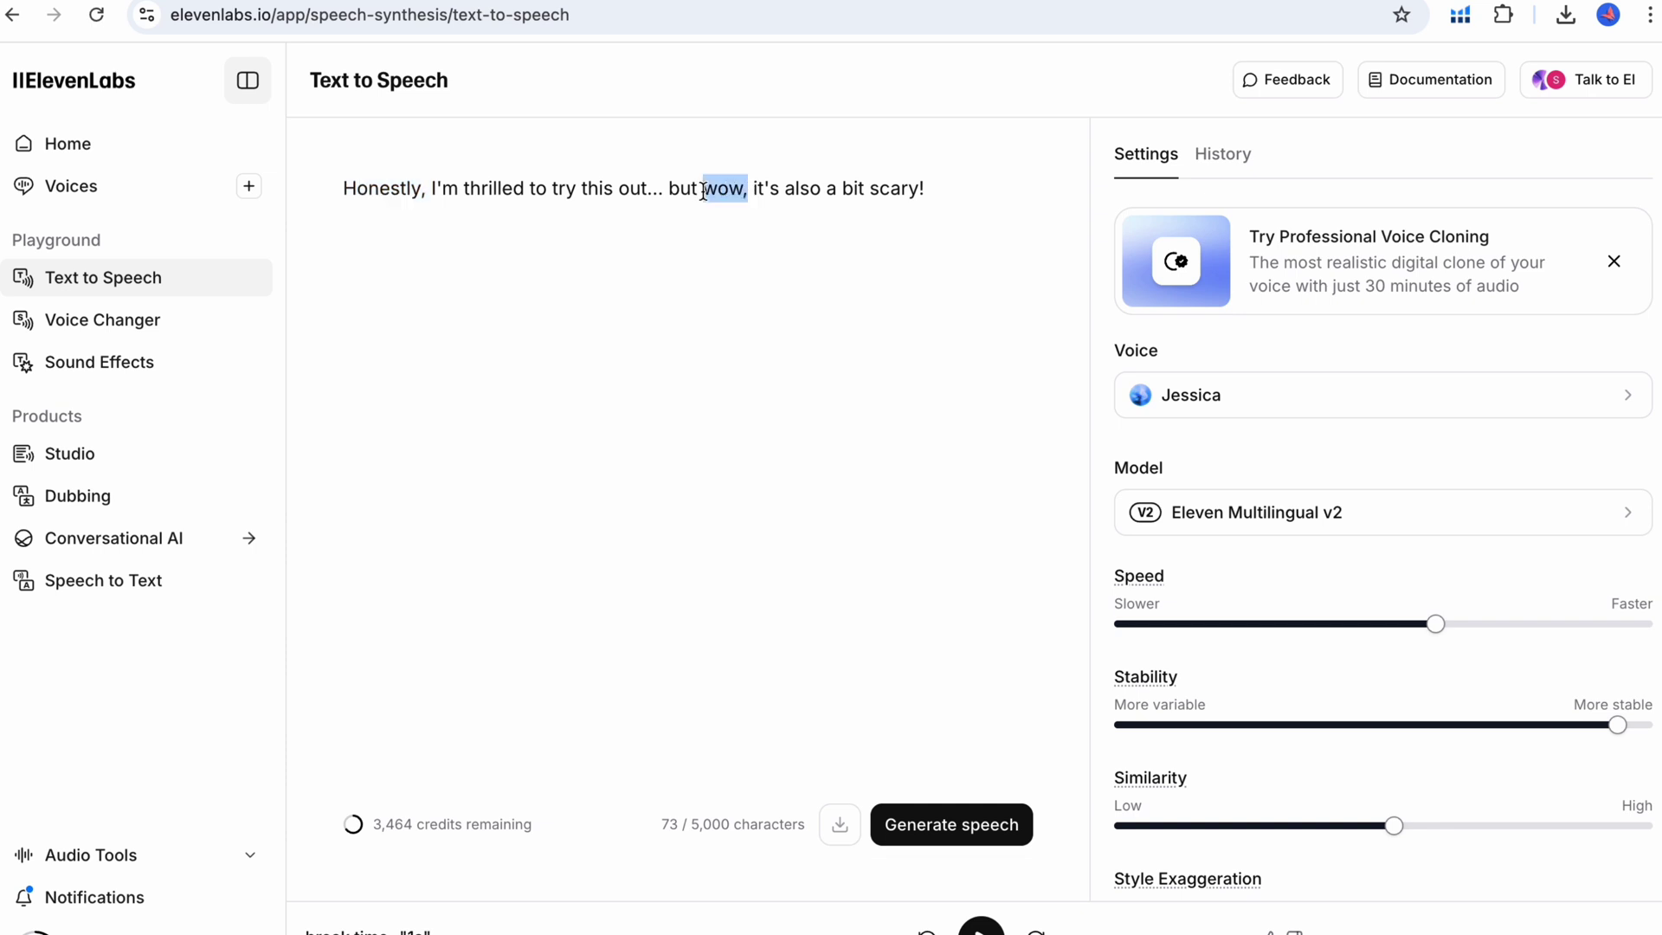
drag(526, 189, 491, 192)
drag(951, 197, 866, 193)
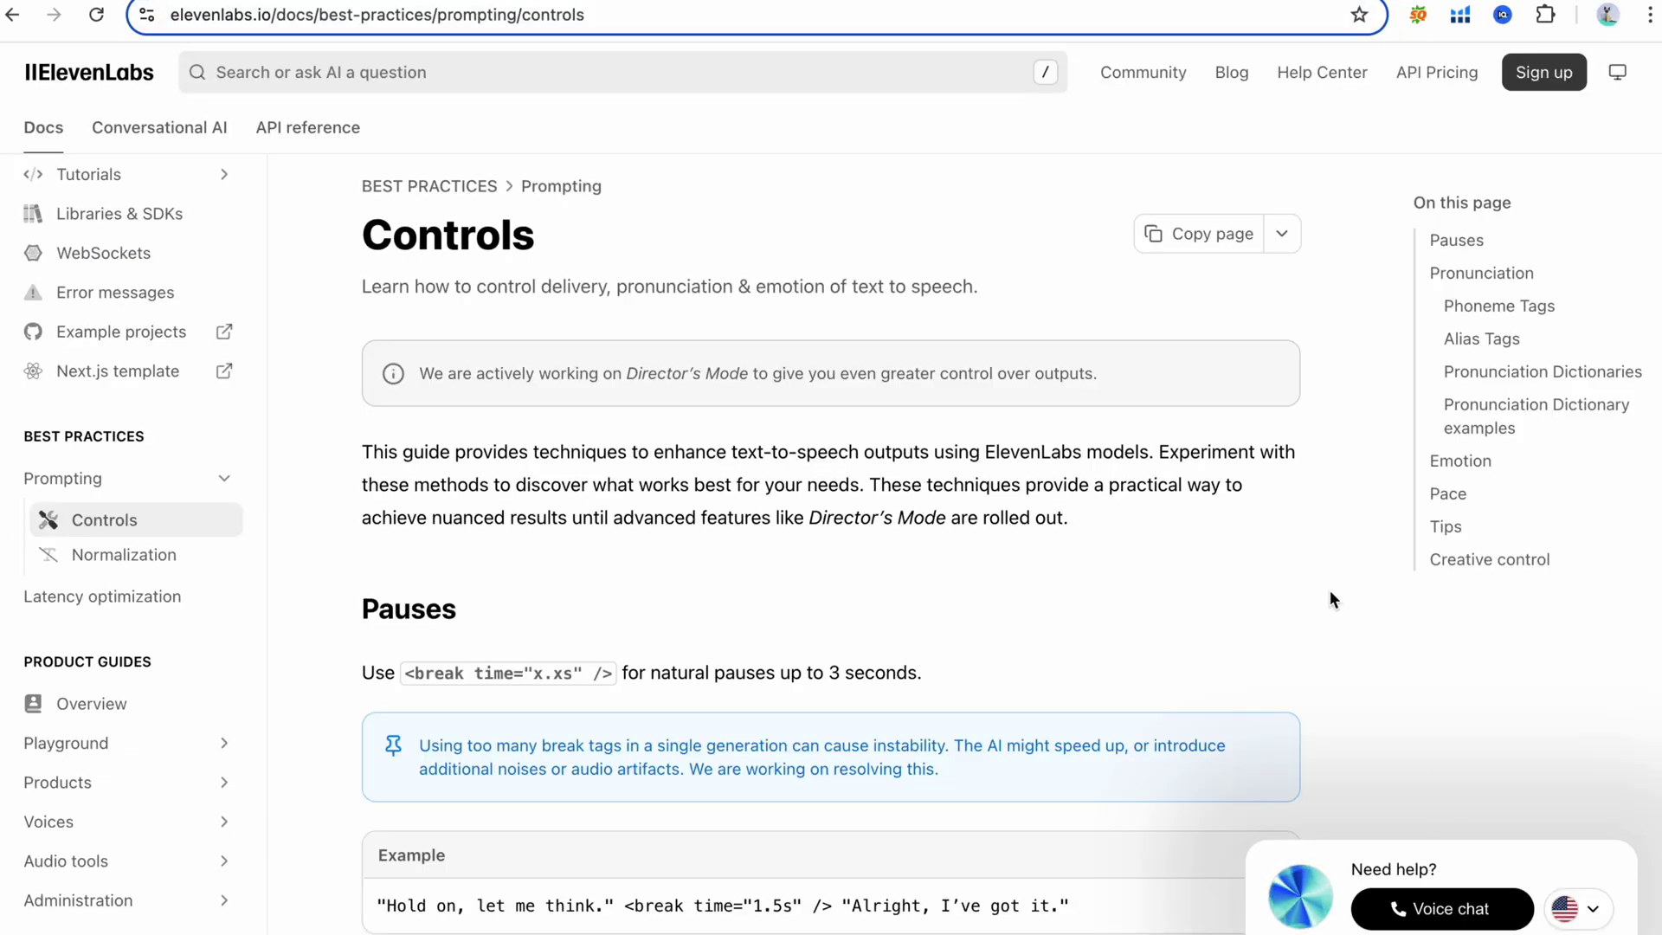
Step: Scroll the Controls guide back down to the Pauses heading
scroll(1331, 596, down, 5)
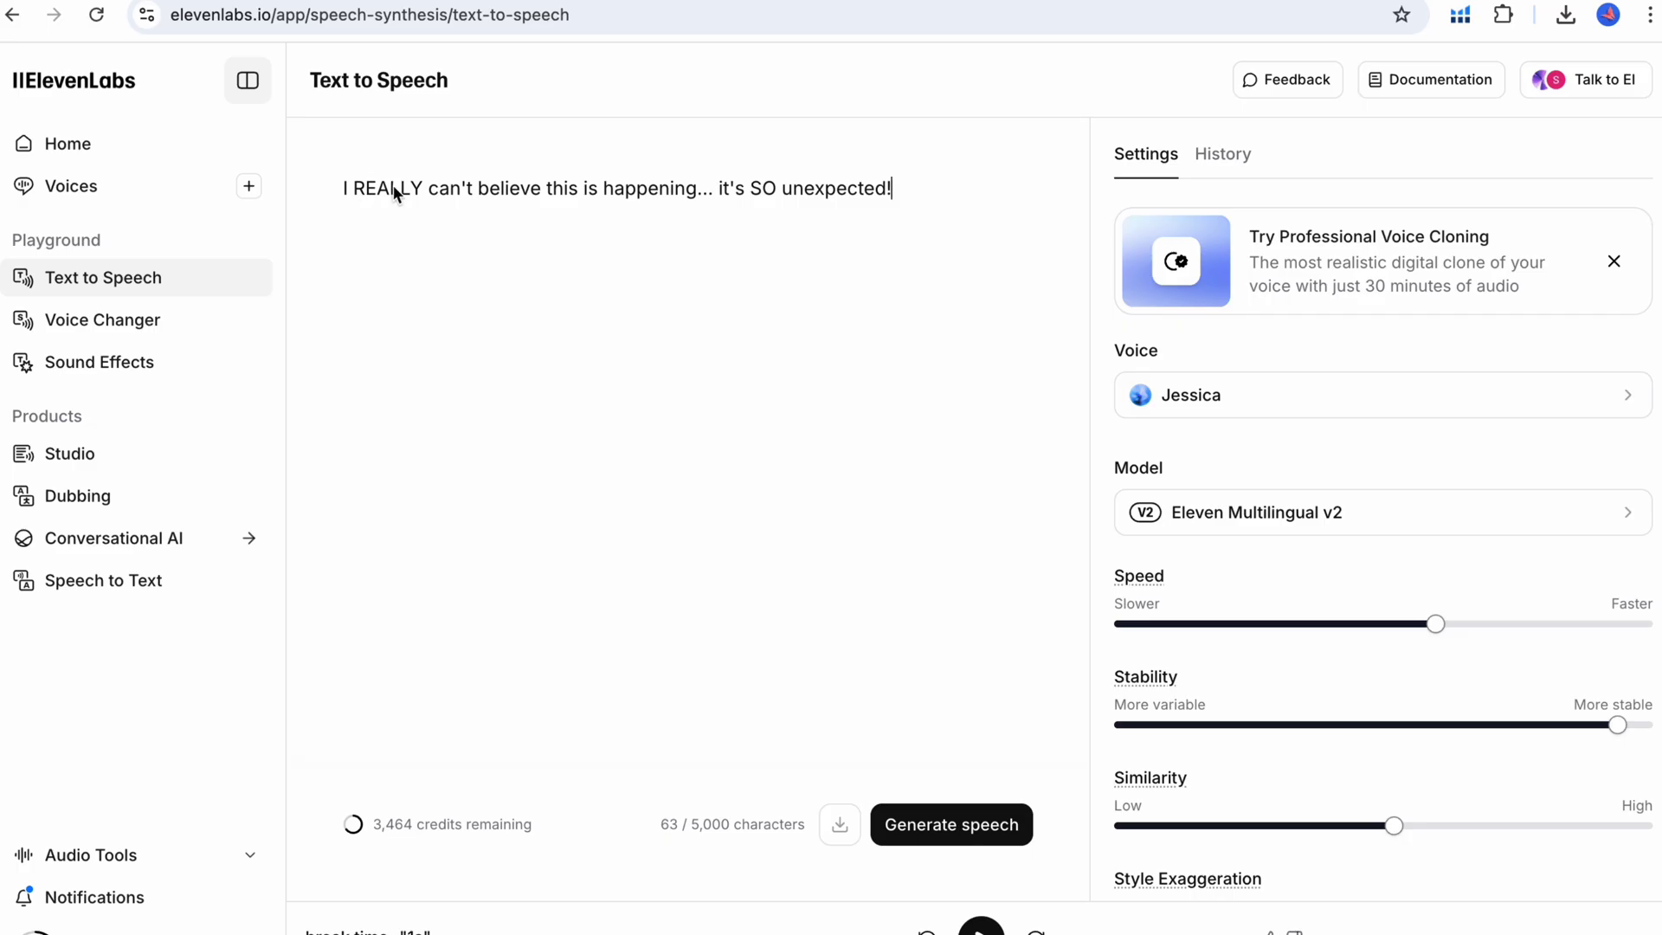
Step: Highlight the emphasised words REALLY and SO in the combined line
double_click(394, 190)
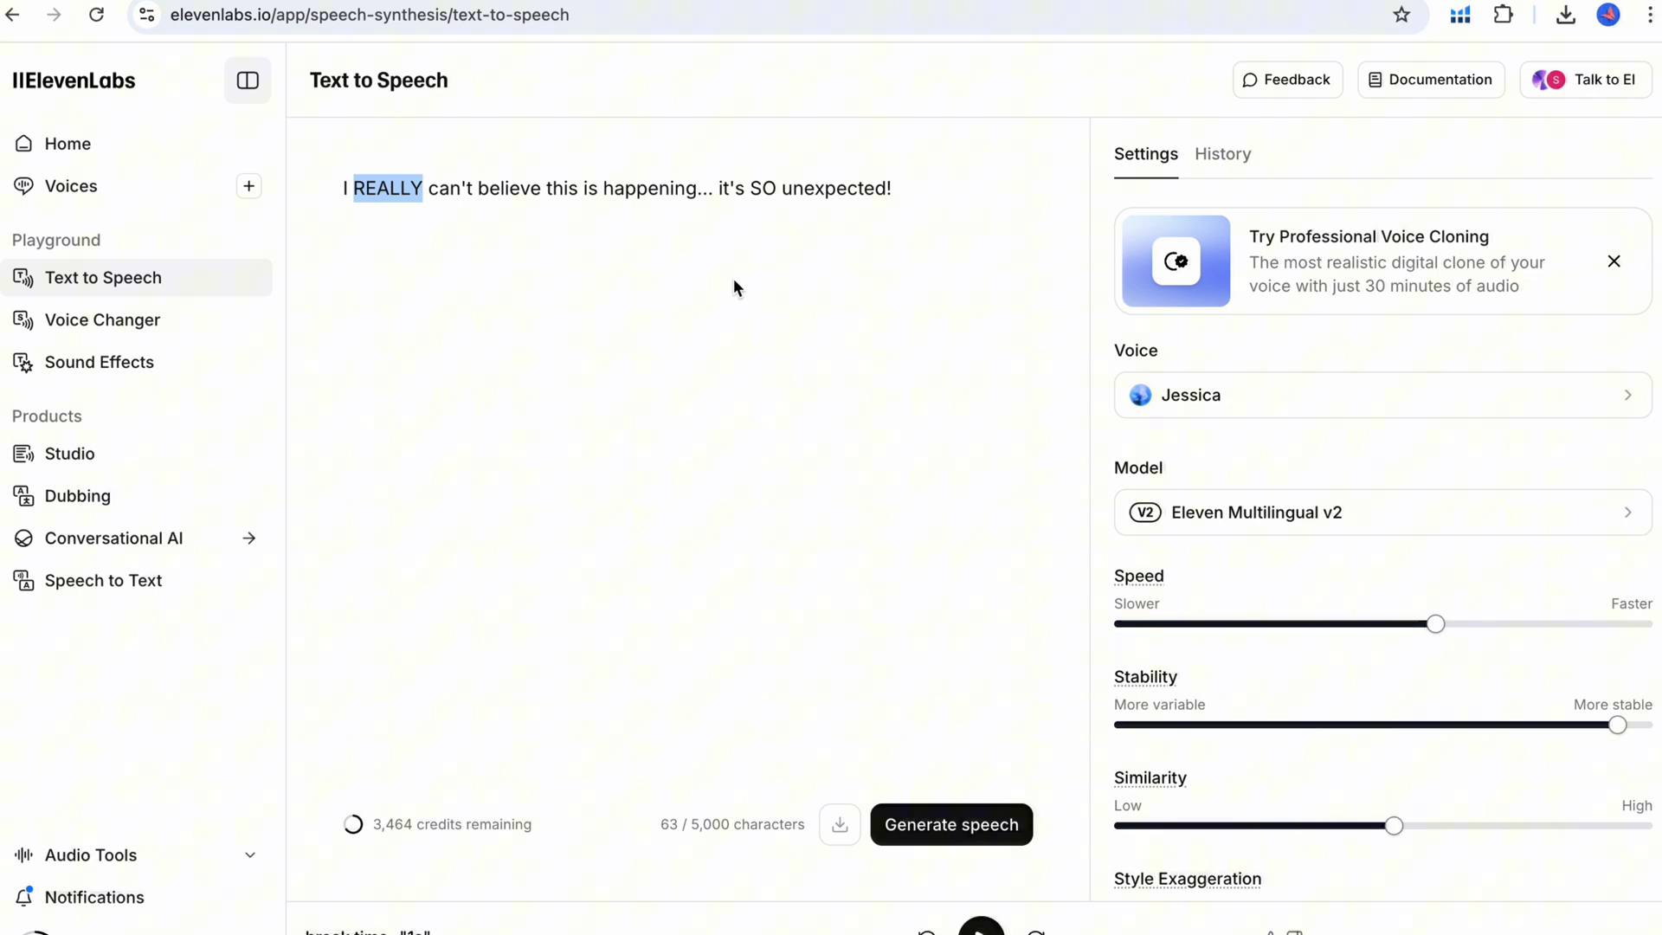
double_click(766, 189)
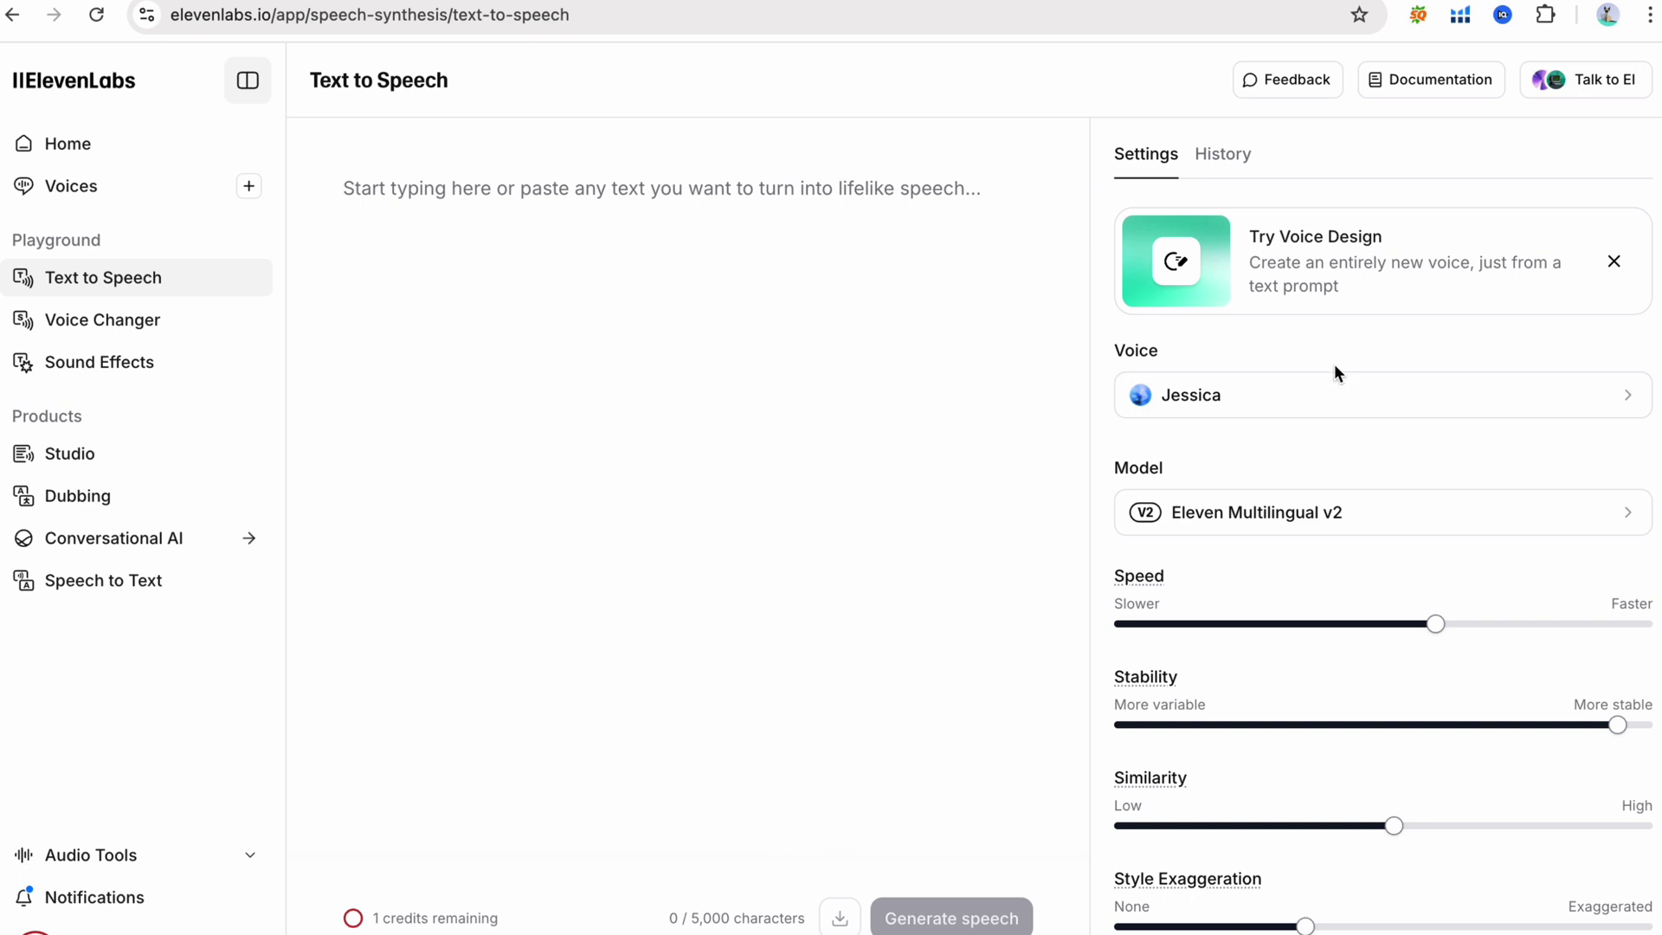
Step: Browse the Select a voice list of default voices such as Liam, Lily and Matilda
click(1330, 415)
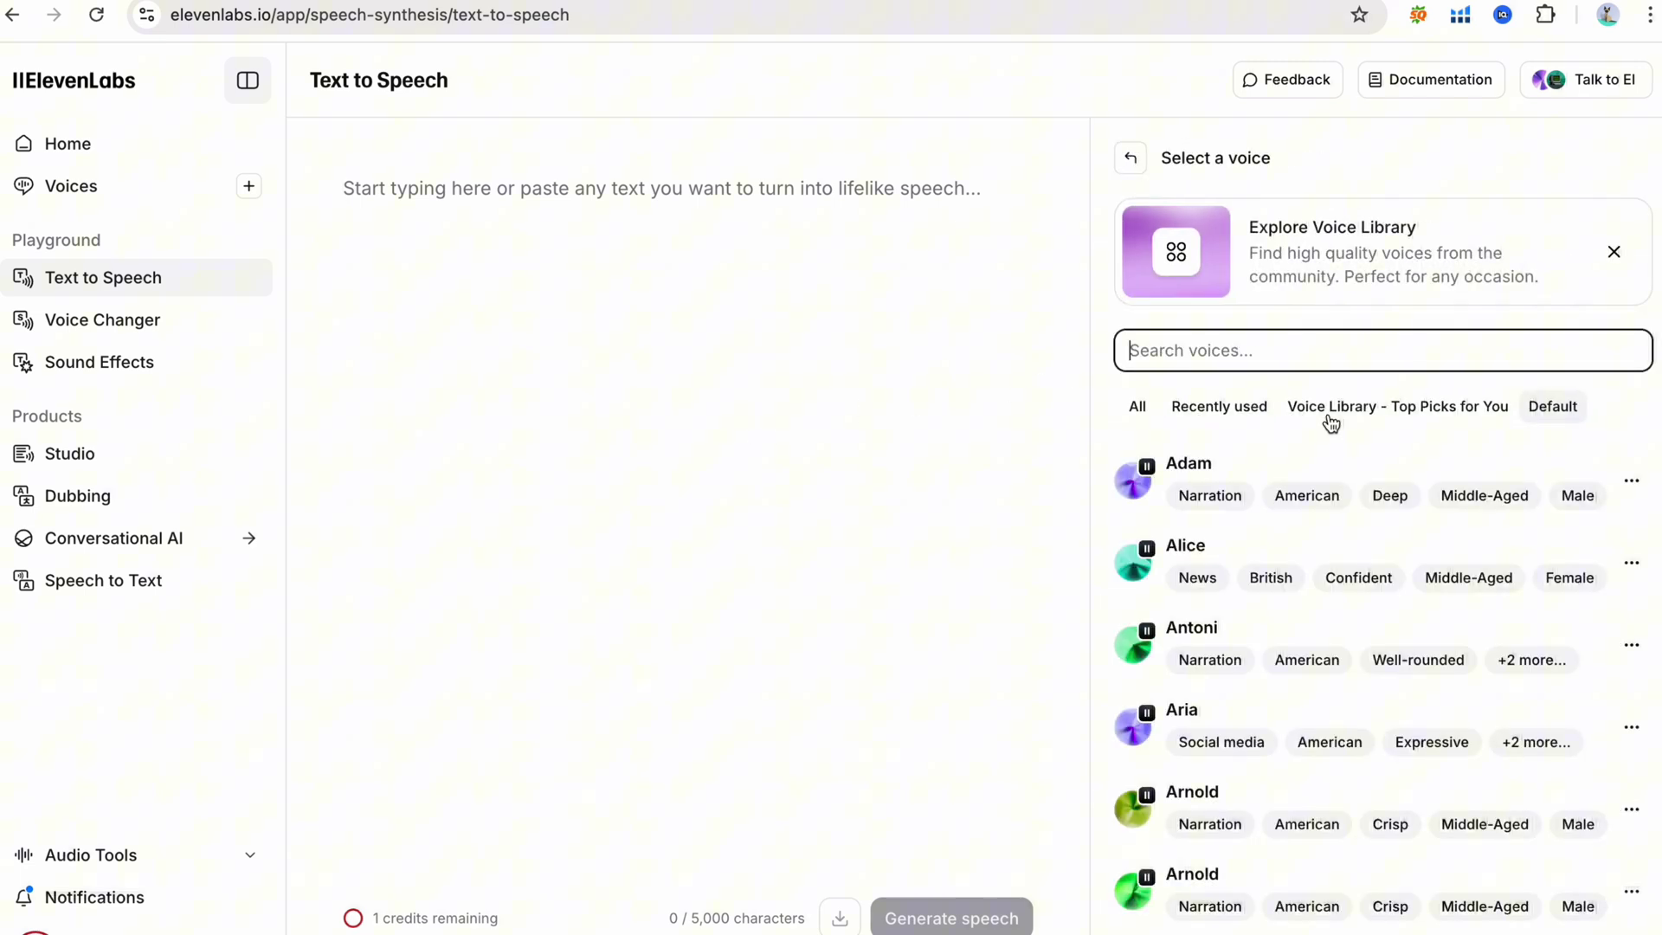
scroll(1349, 483, down, 3)
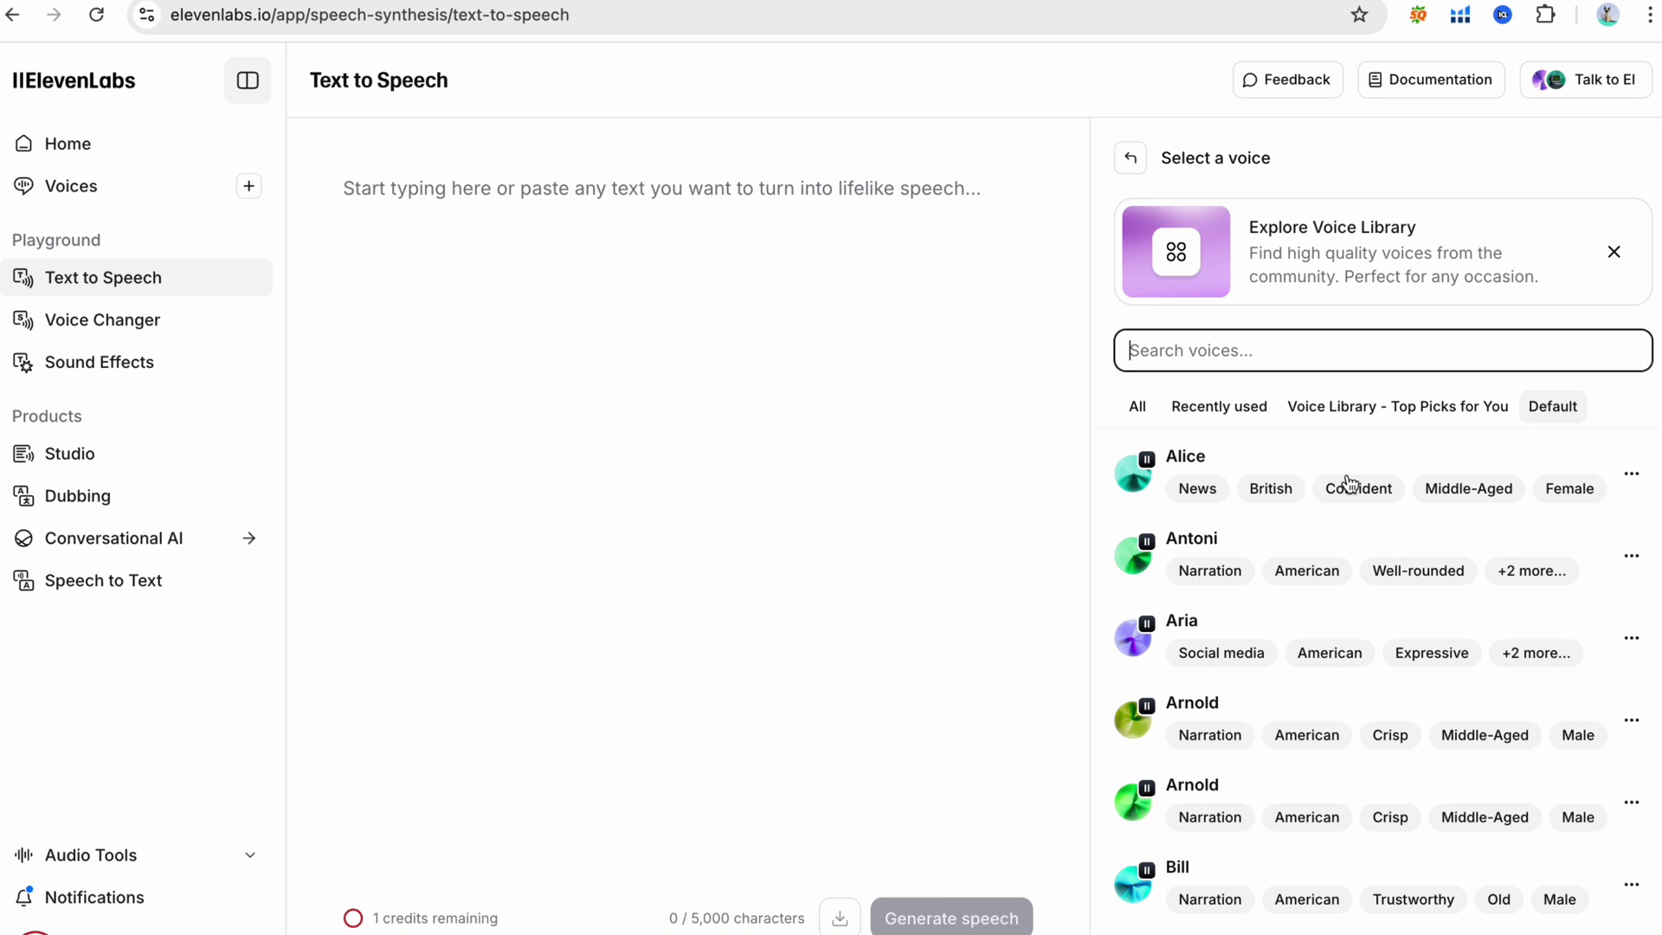
scroll(1377, 585, down, 5)
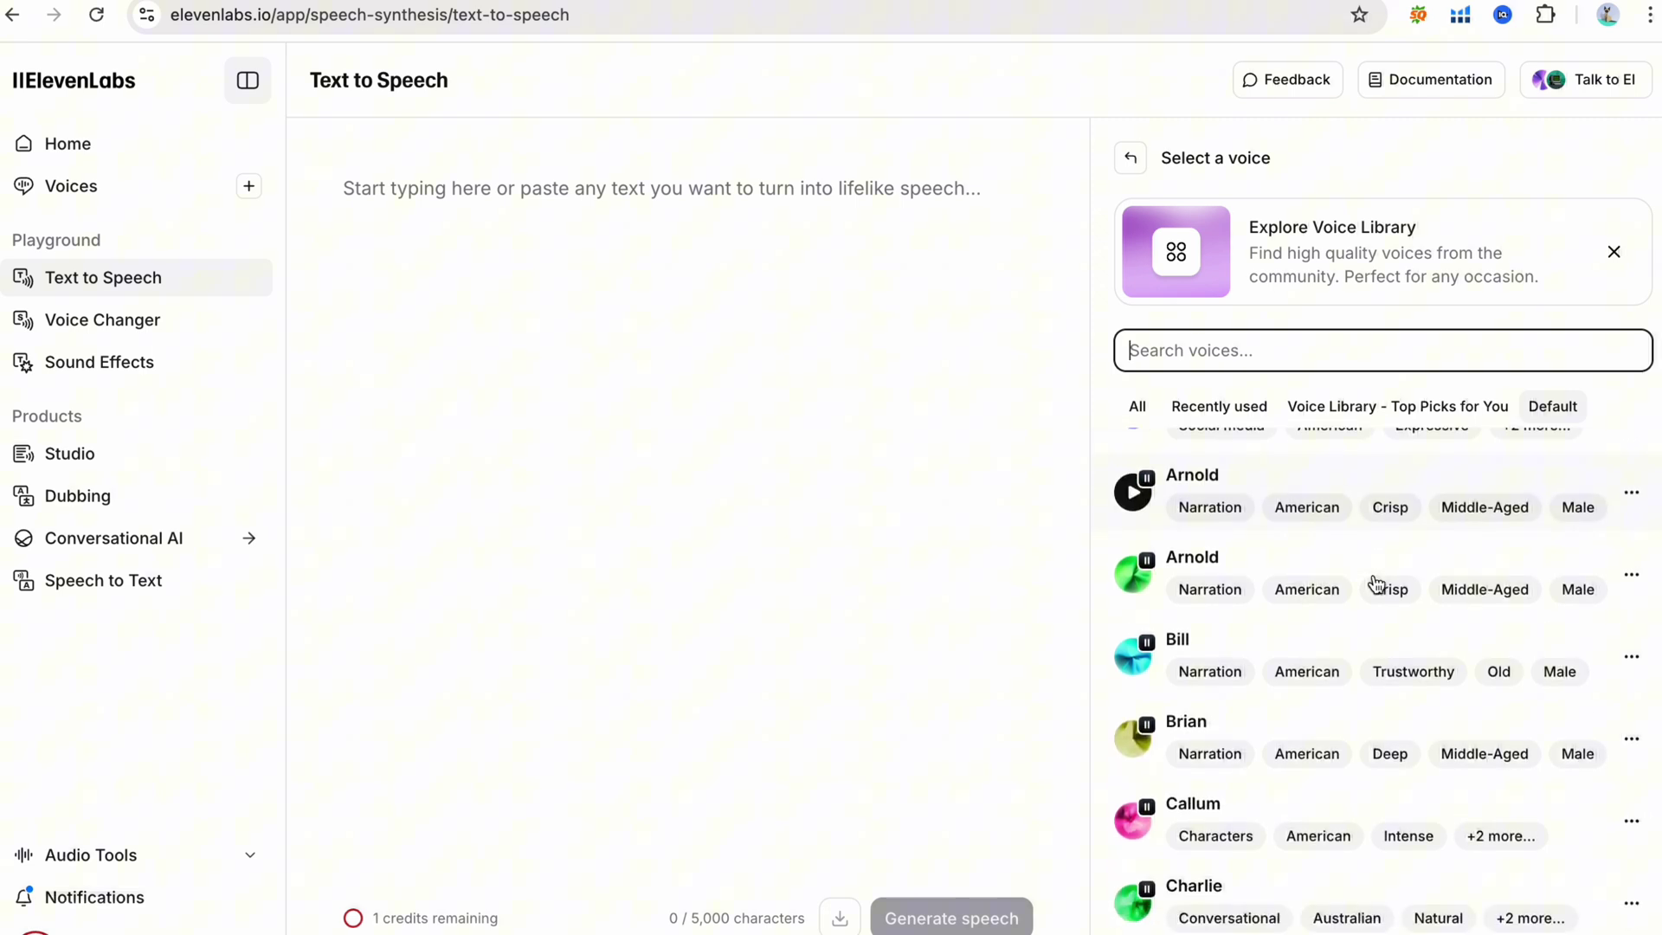
scroll(1377, 586, down, 6)
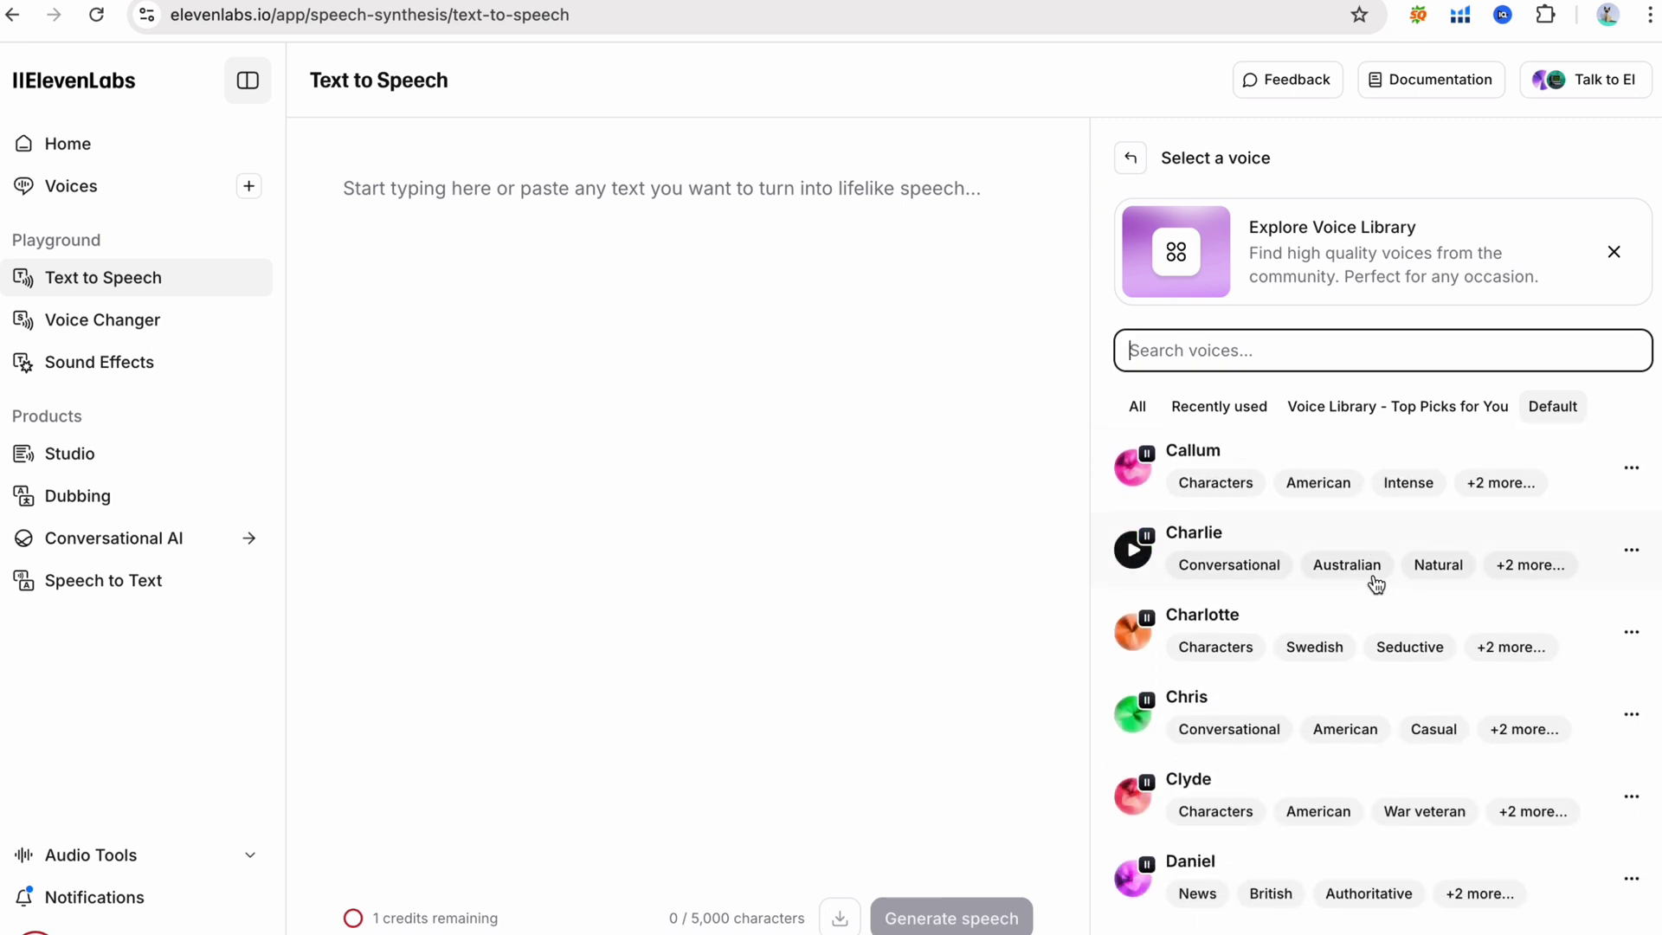
scroll(1377, 585, down, 7)
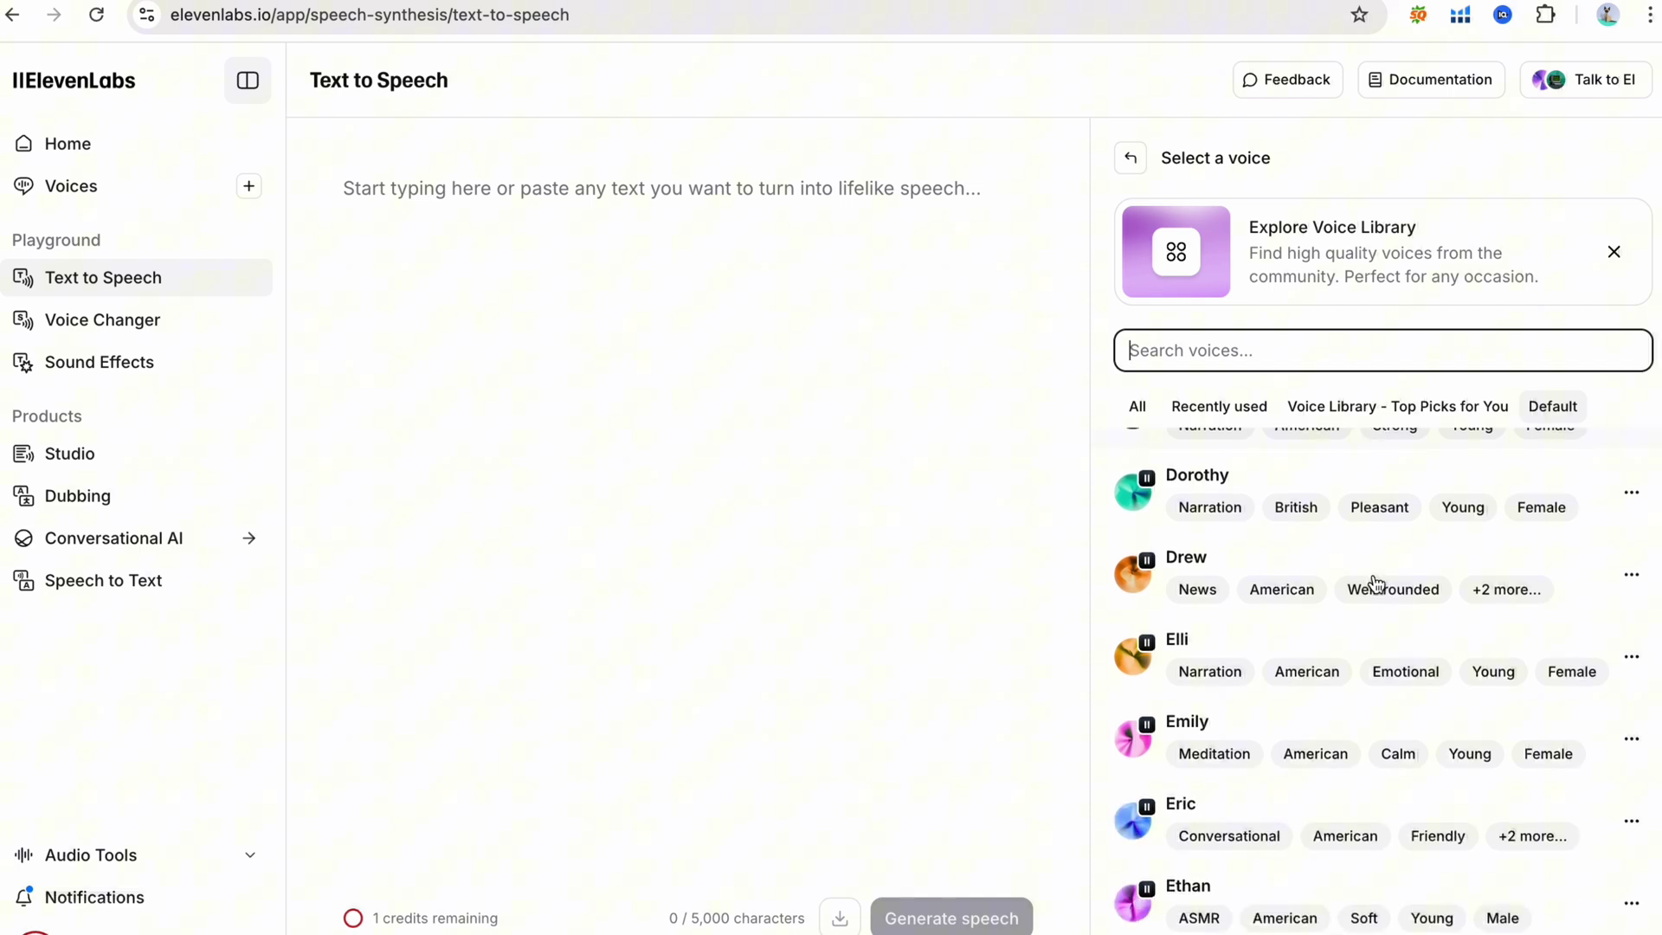
scroll(1376, 499, down, 8)
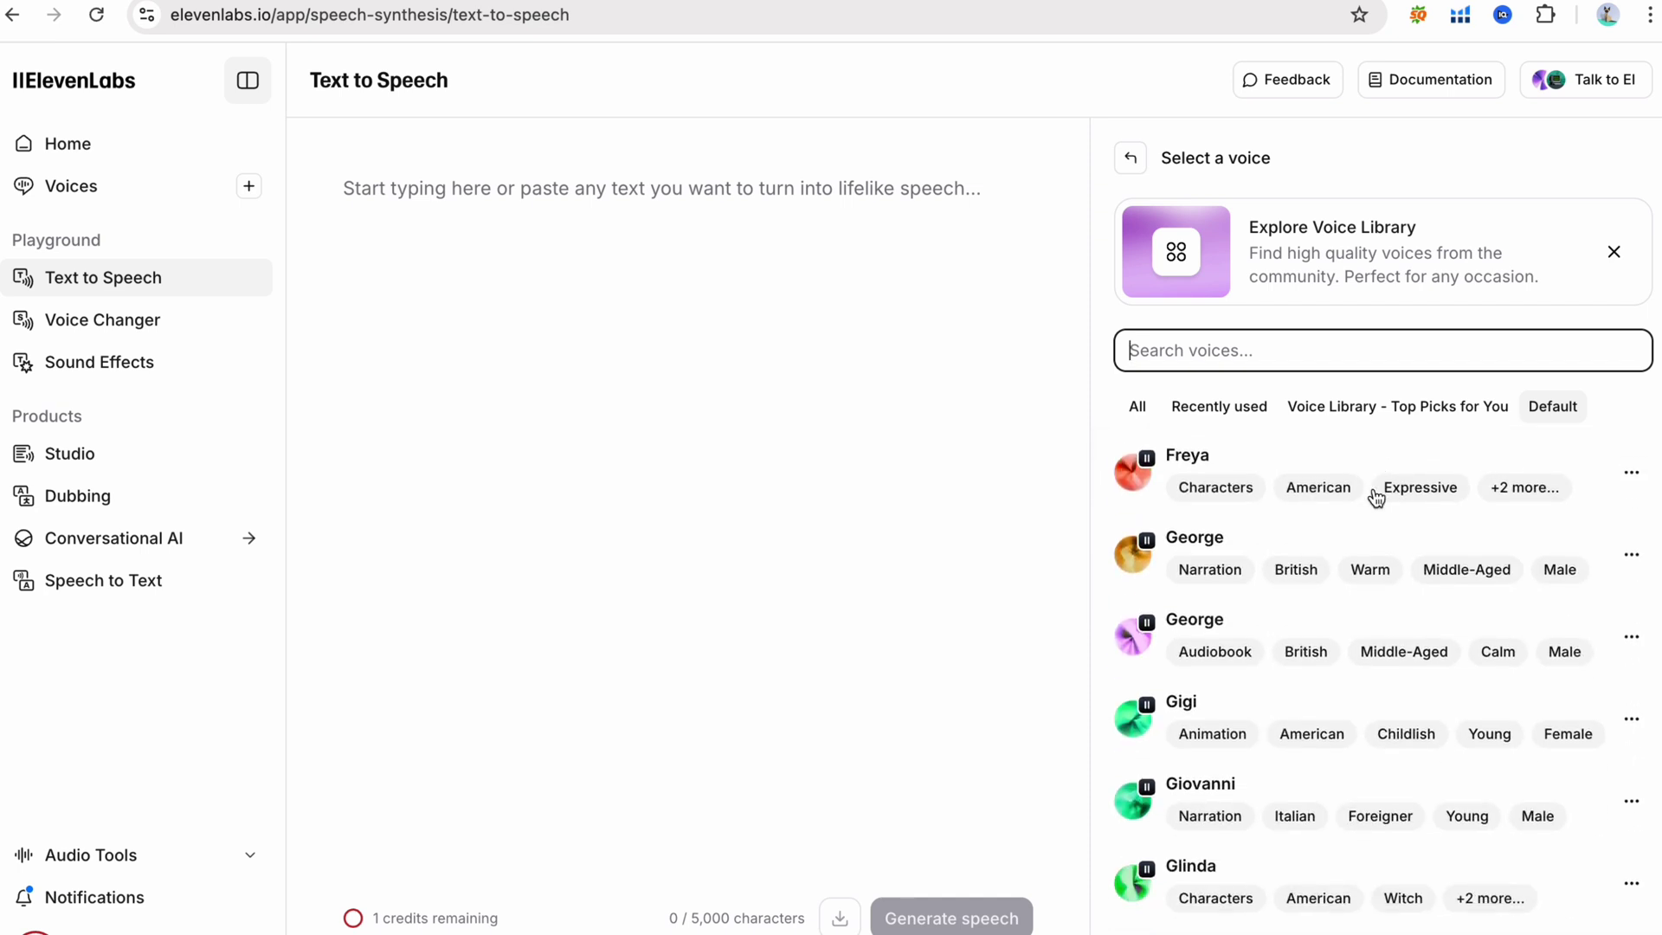
scroll(1377, 499, down, 6)
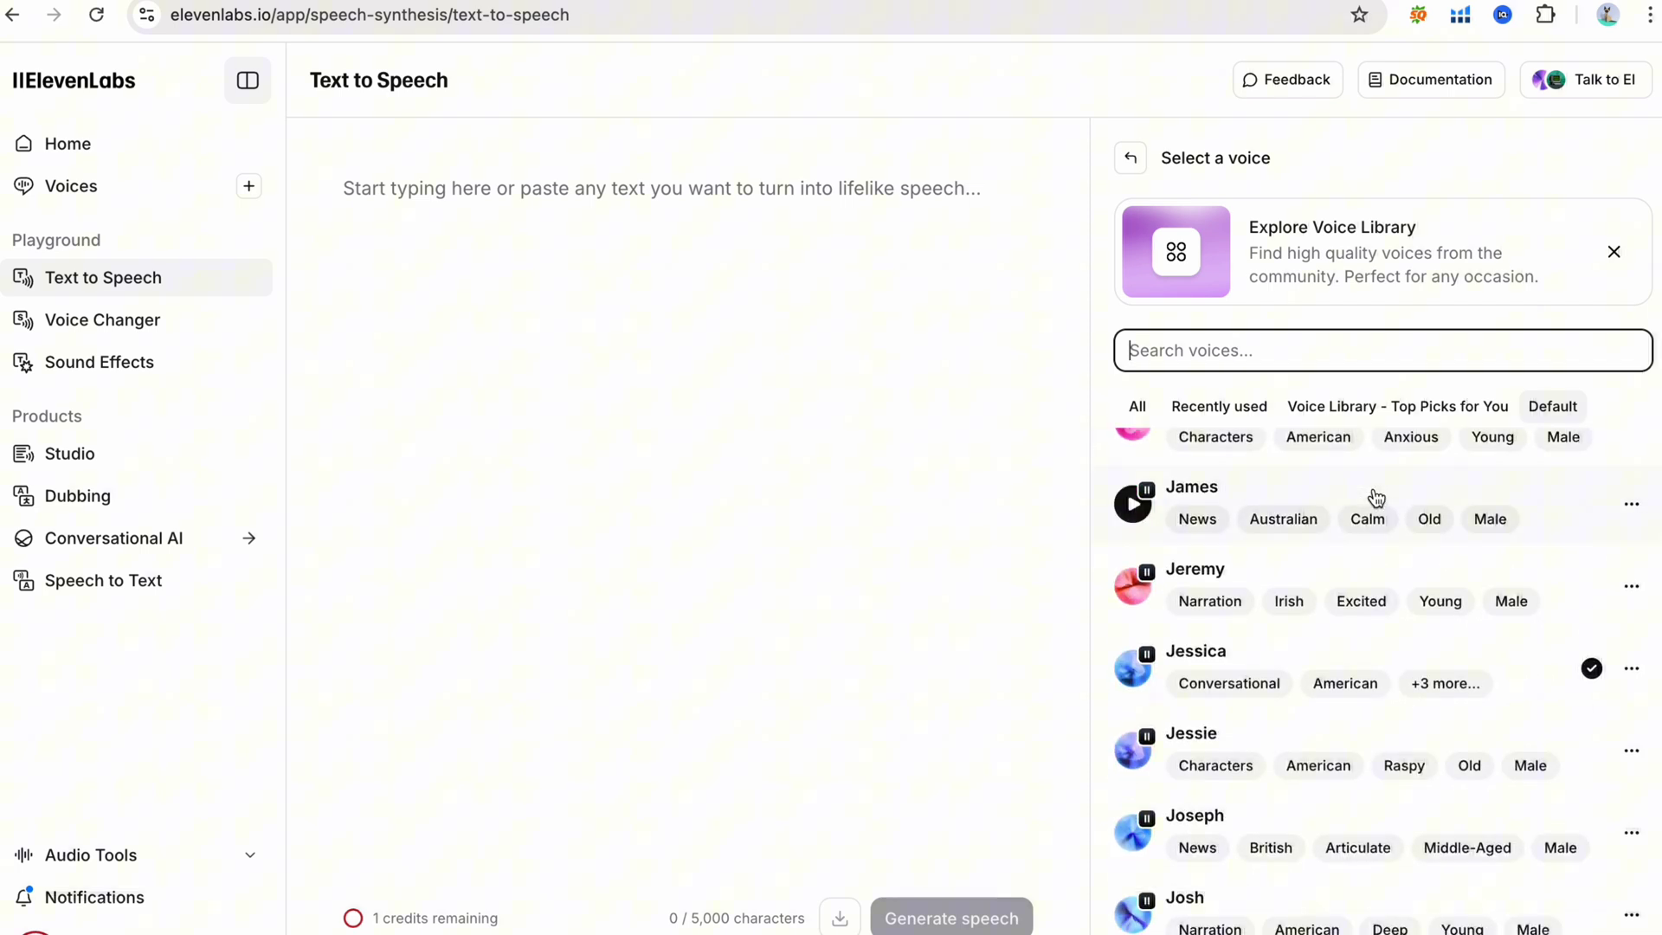
scroll(1377, 499, down, 6)
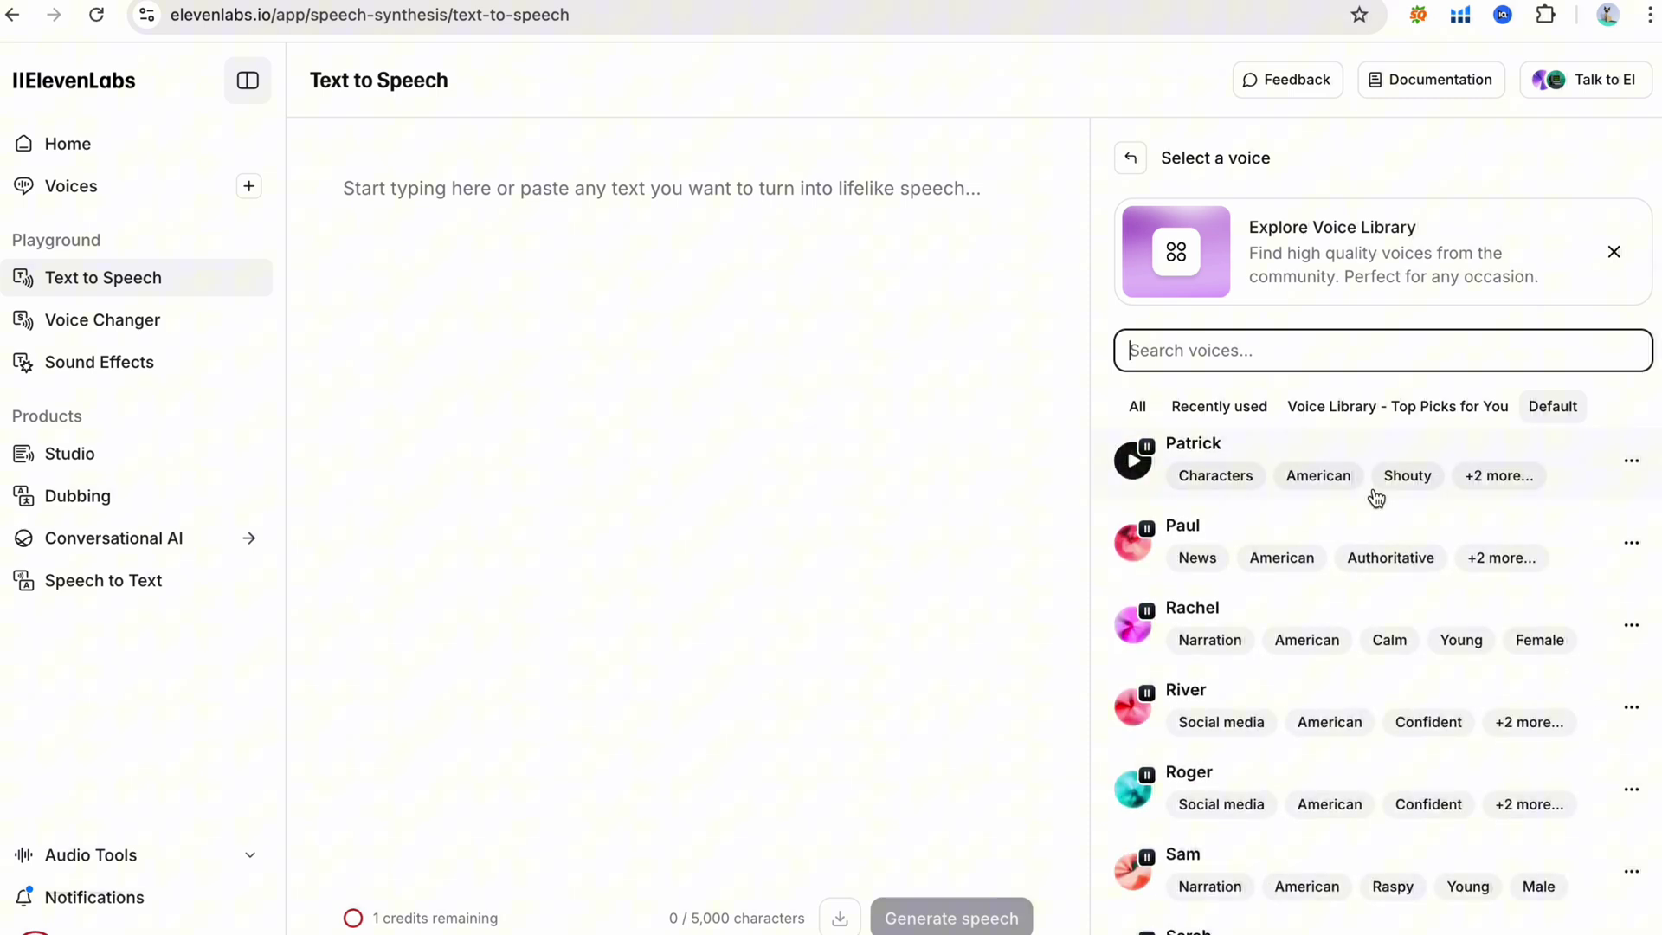
scroll(1376, 499, down, 4)
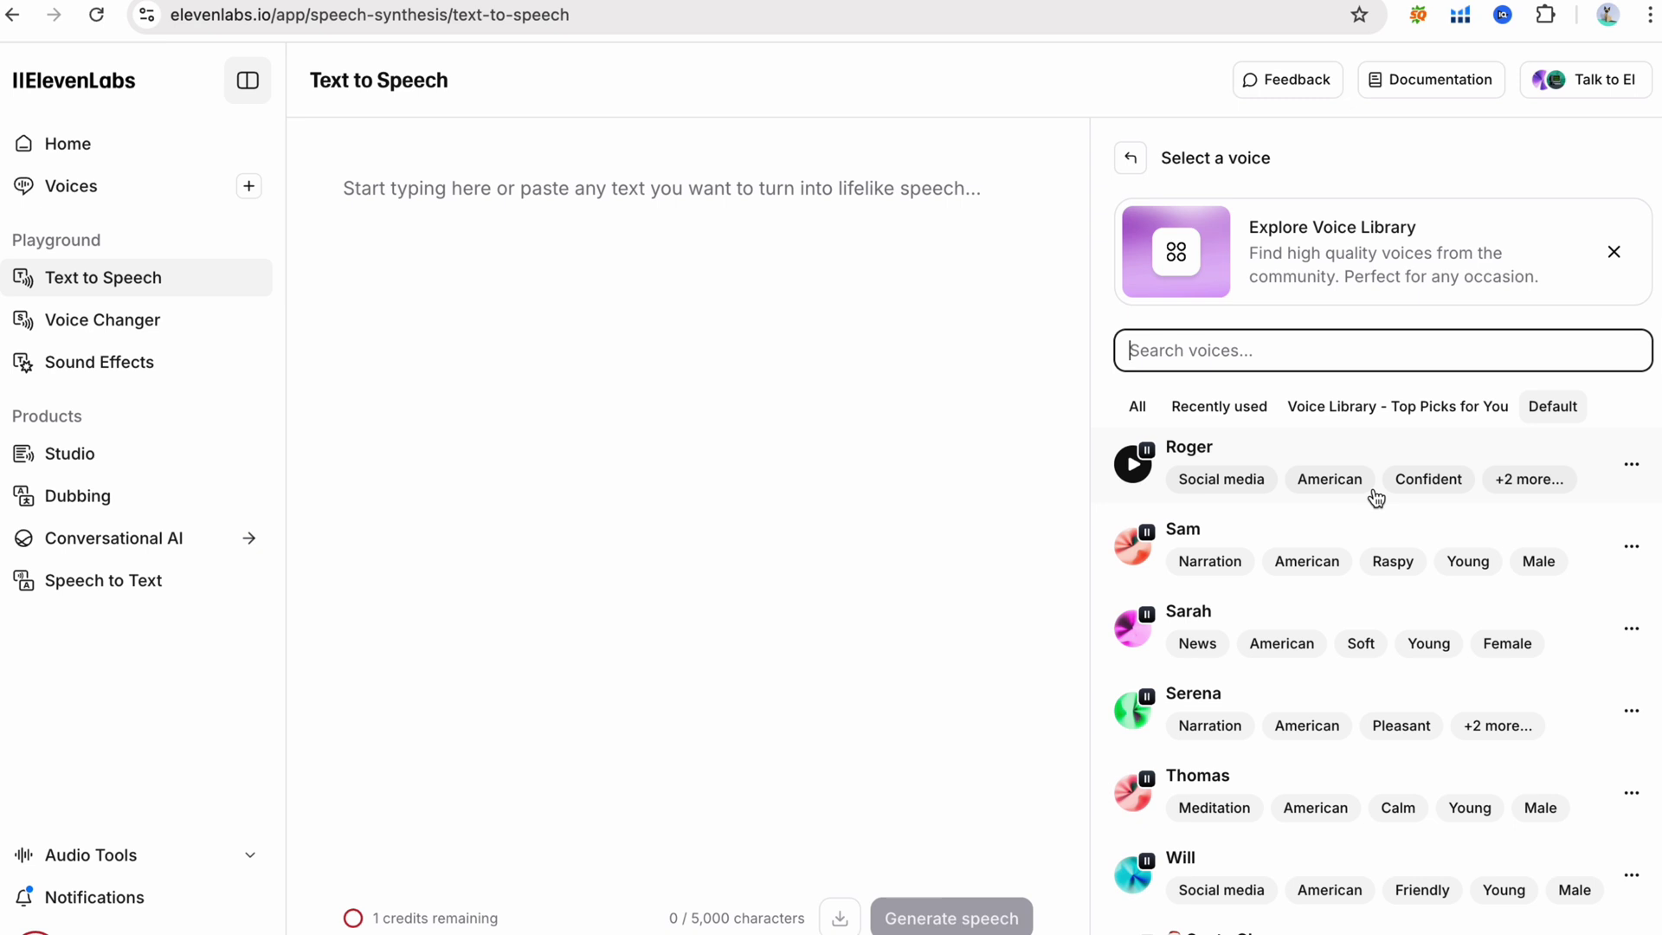
scroll(1377, 499, up, 1)
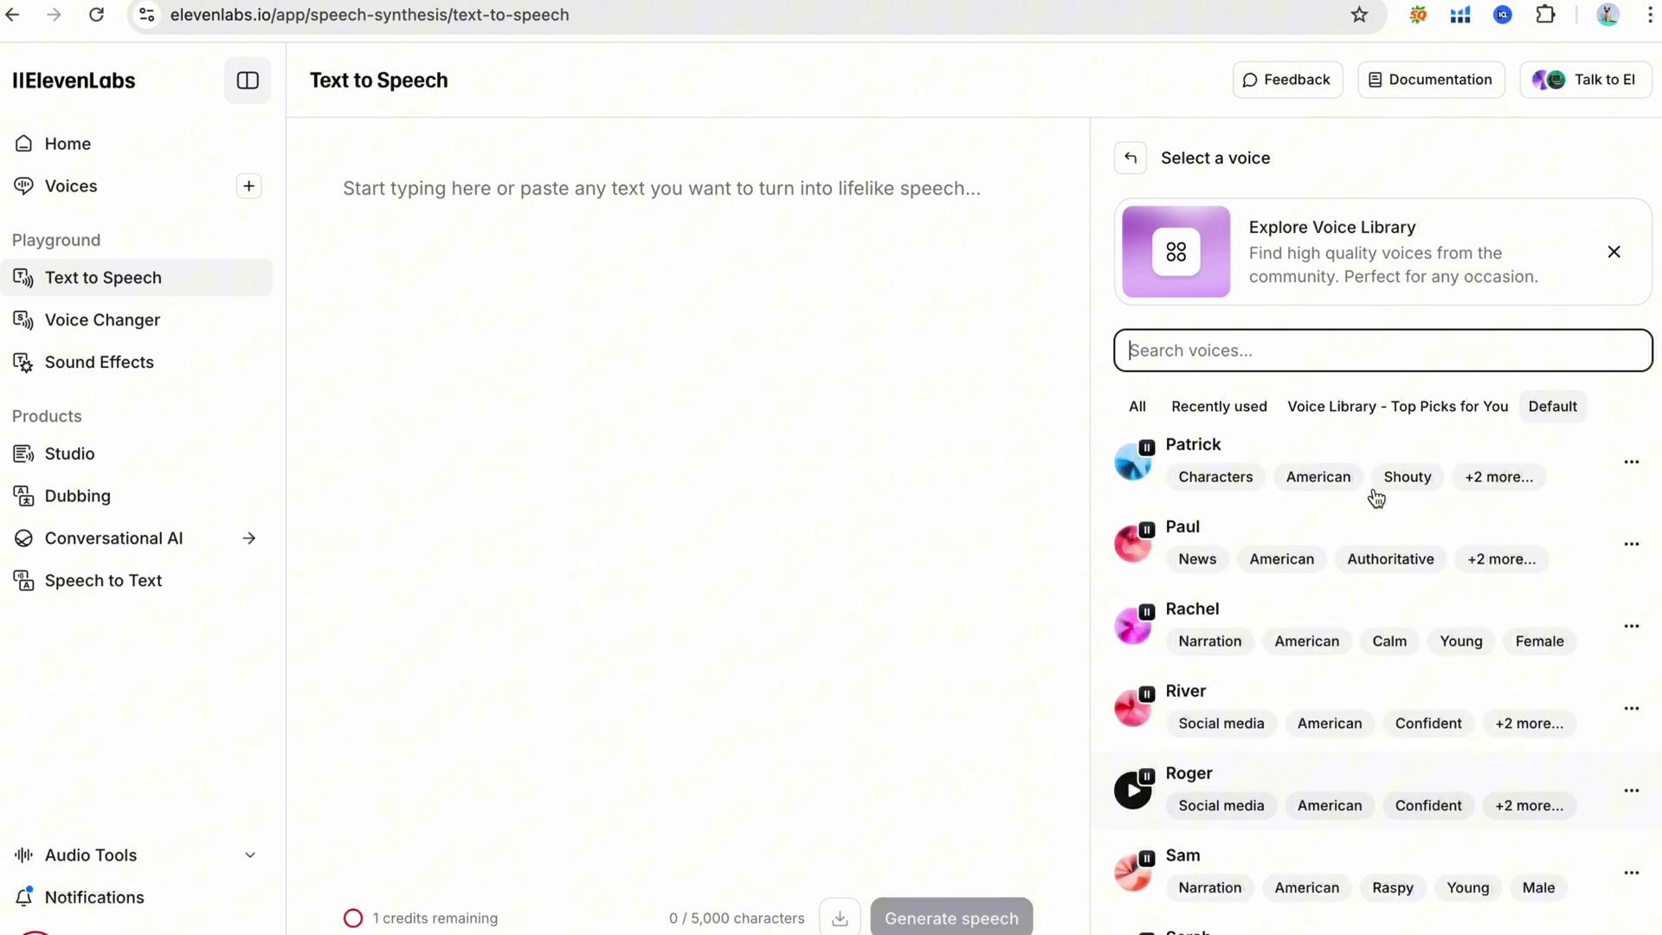
scroll(1377, 499, up, 6)
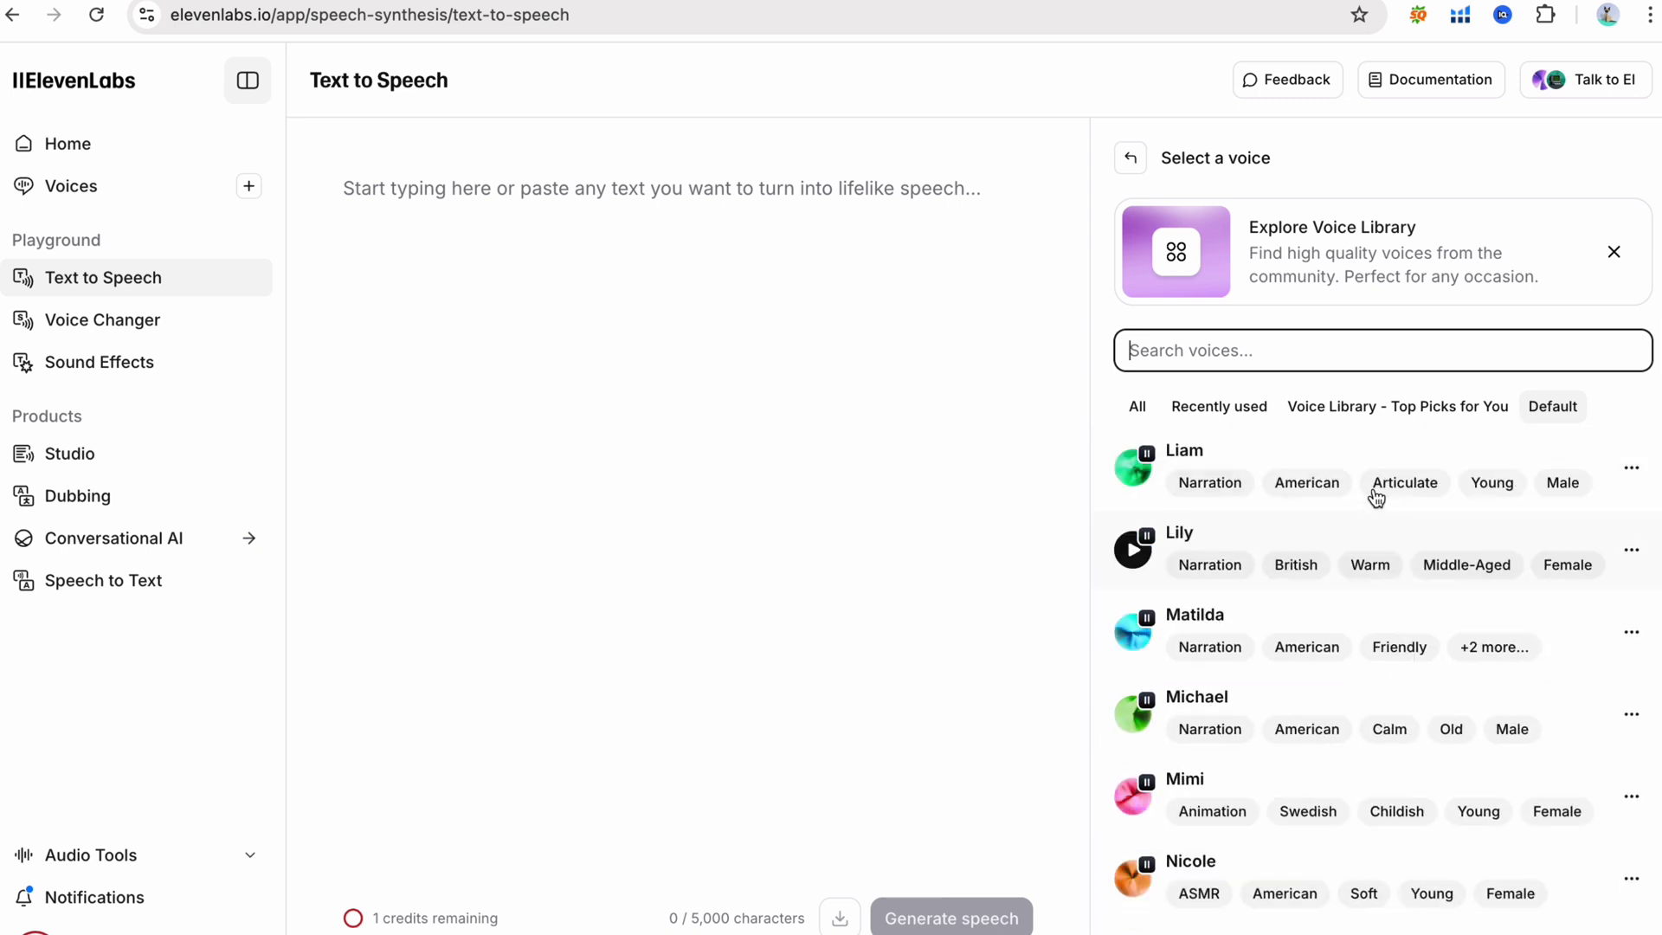
Step: Set Jessica's speed to 1.00, stability from 43% up to 98%, and similarity to 9%
key(Escape)
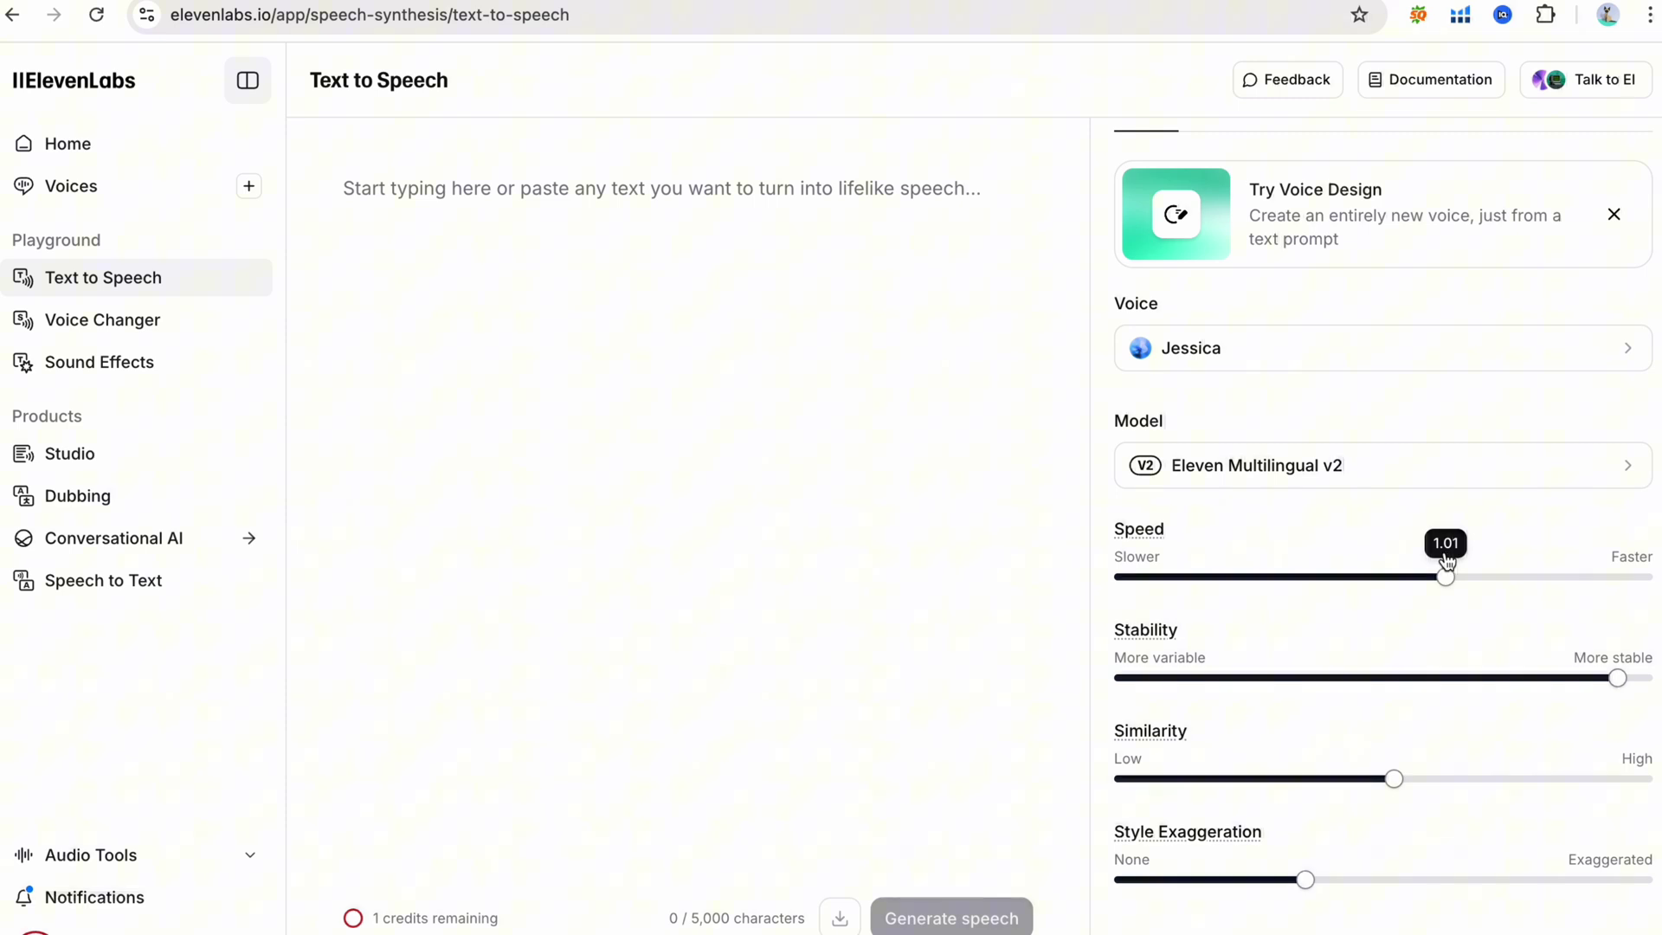
drag(1451, 562, 1440, 563)
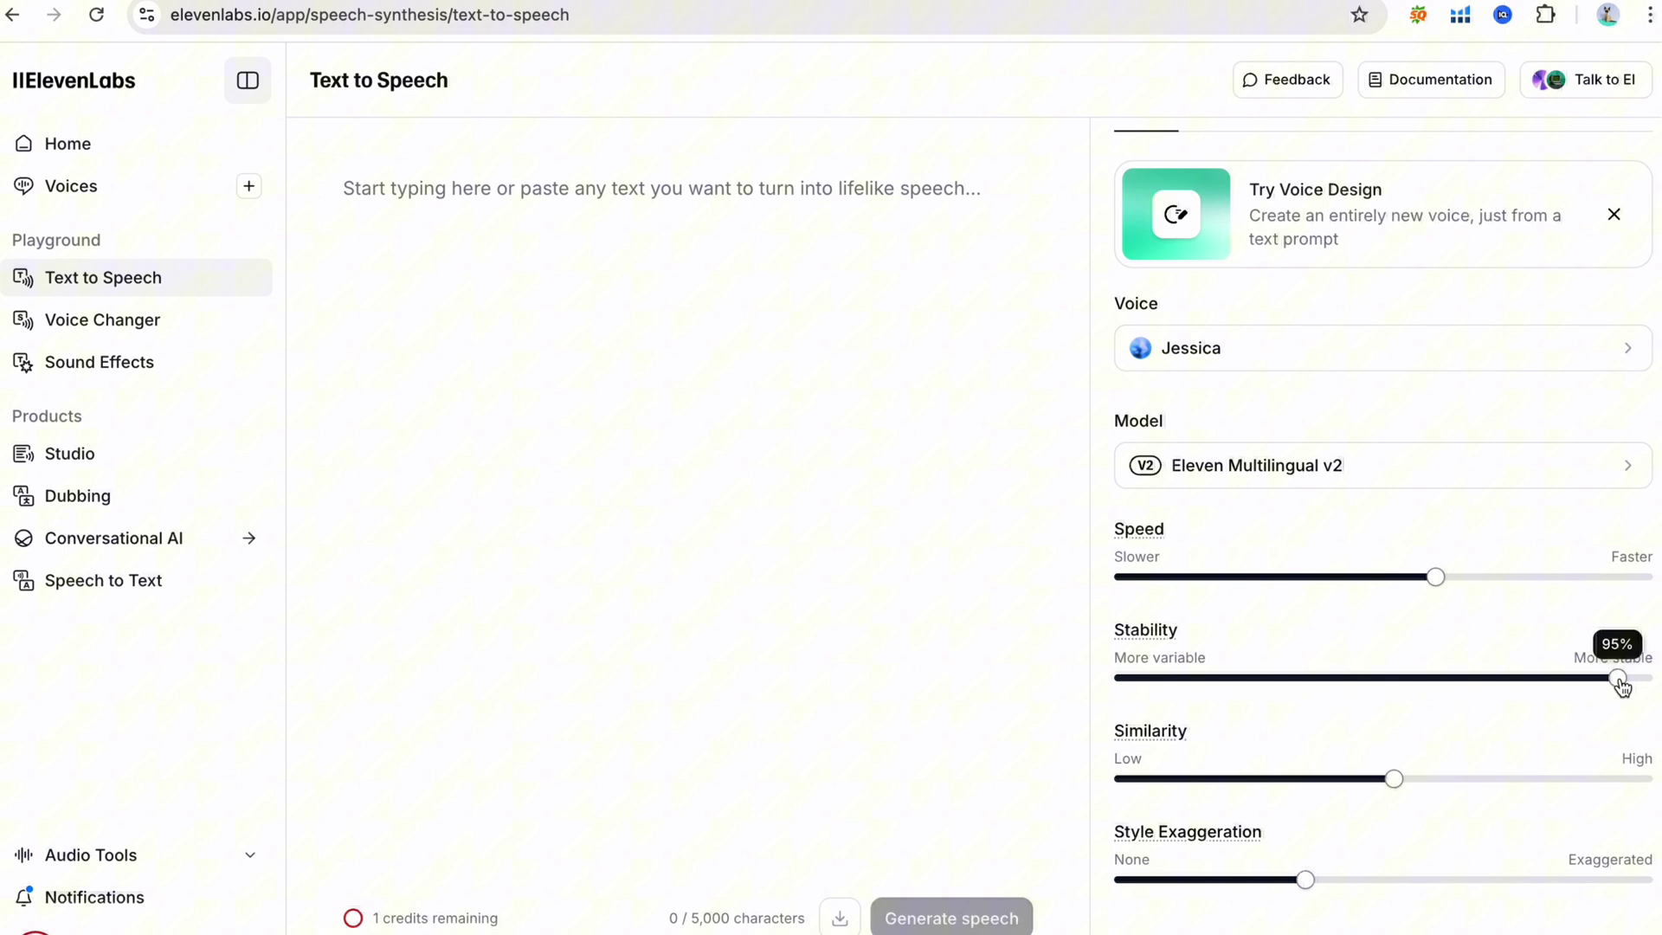
drag(1617, 684, 1348, 699)
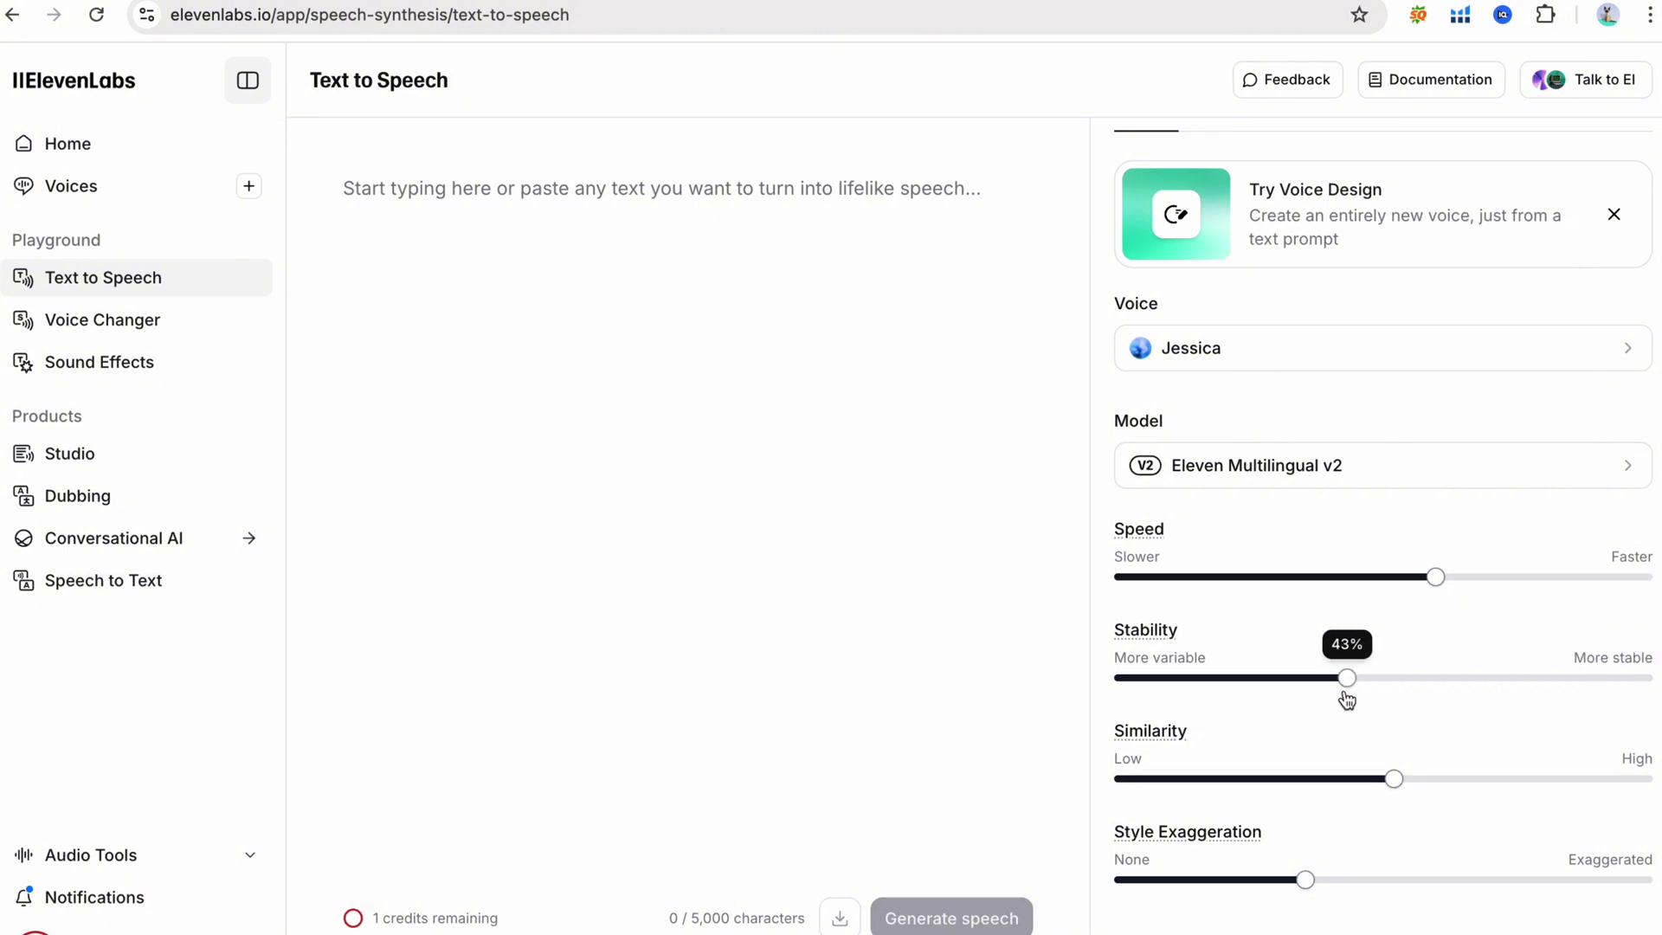
drag(1347, 698, 1627, 682)
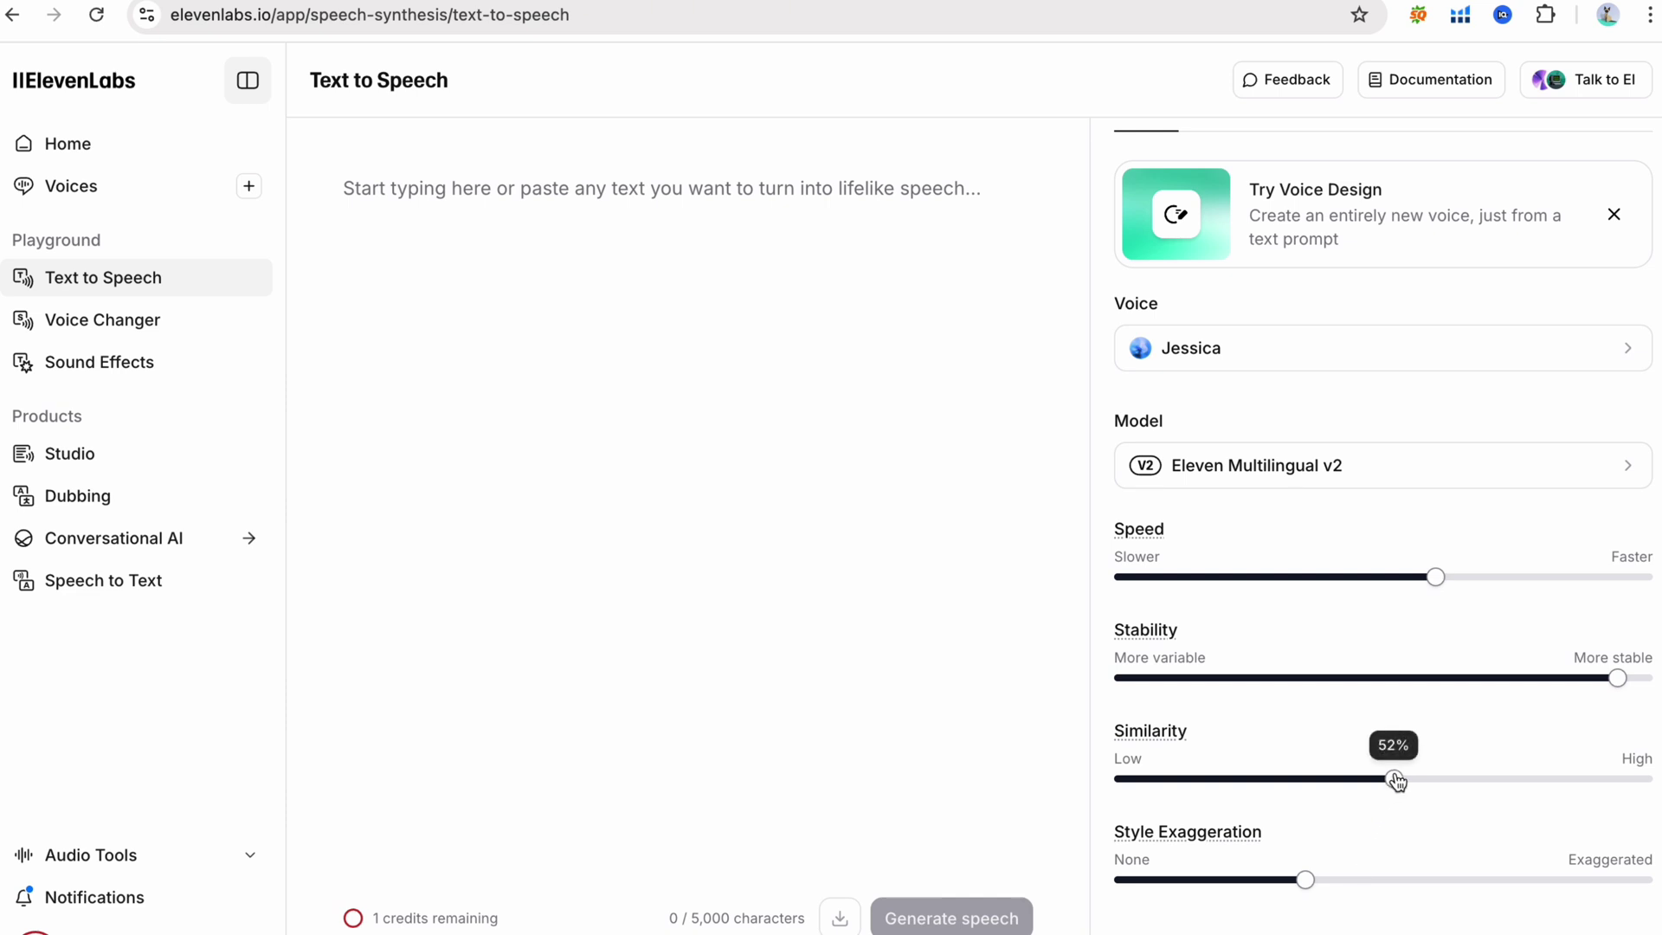
mouse_move(1391, 790)
mouse_down()
mouse_move(1168, 798)
mouse_move(1422, 792)
mouse_move(1397, 793)
mouse_up()
mouse_move(1301, 890)
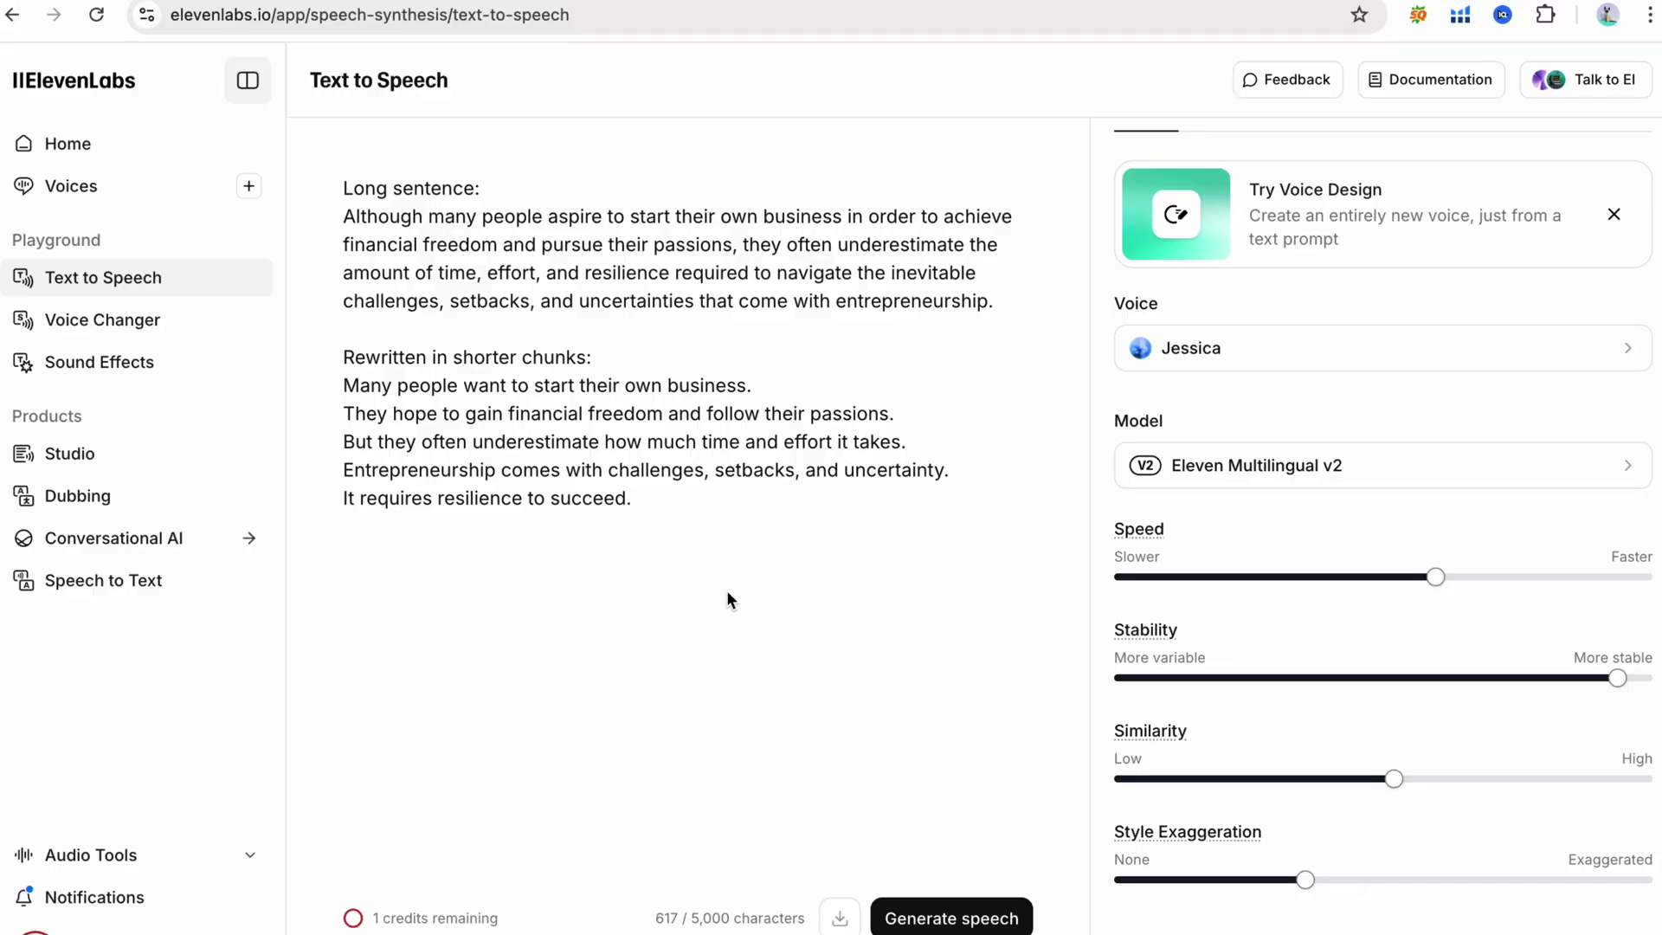
Step: Highlight the two clauses of the long entrepreneurship sentence in turn
drag(346, 212, 729, 249)
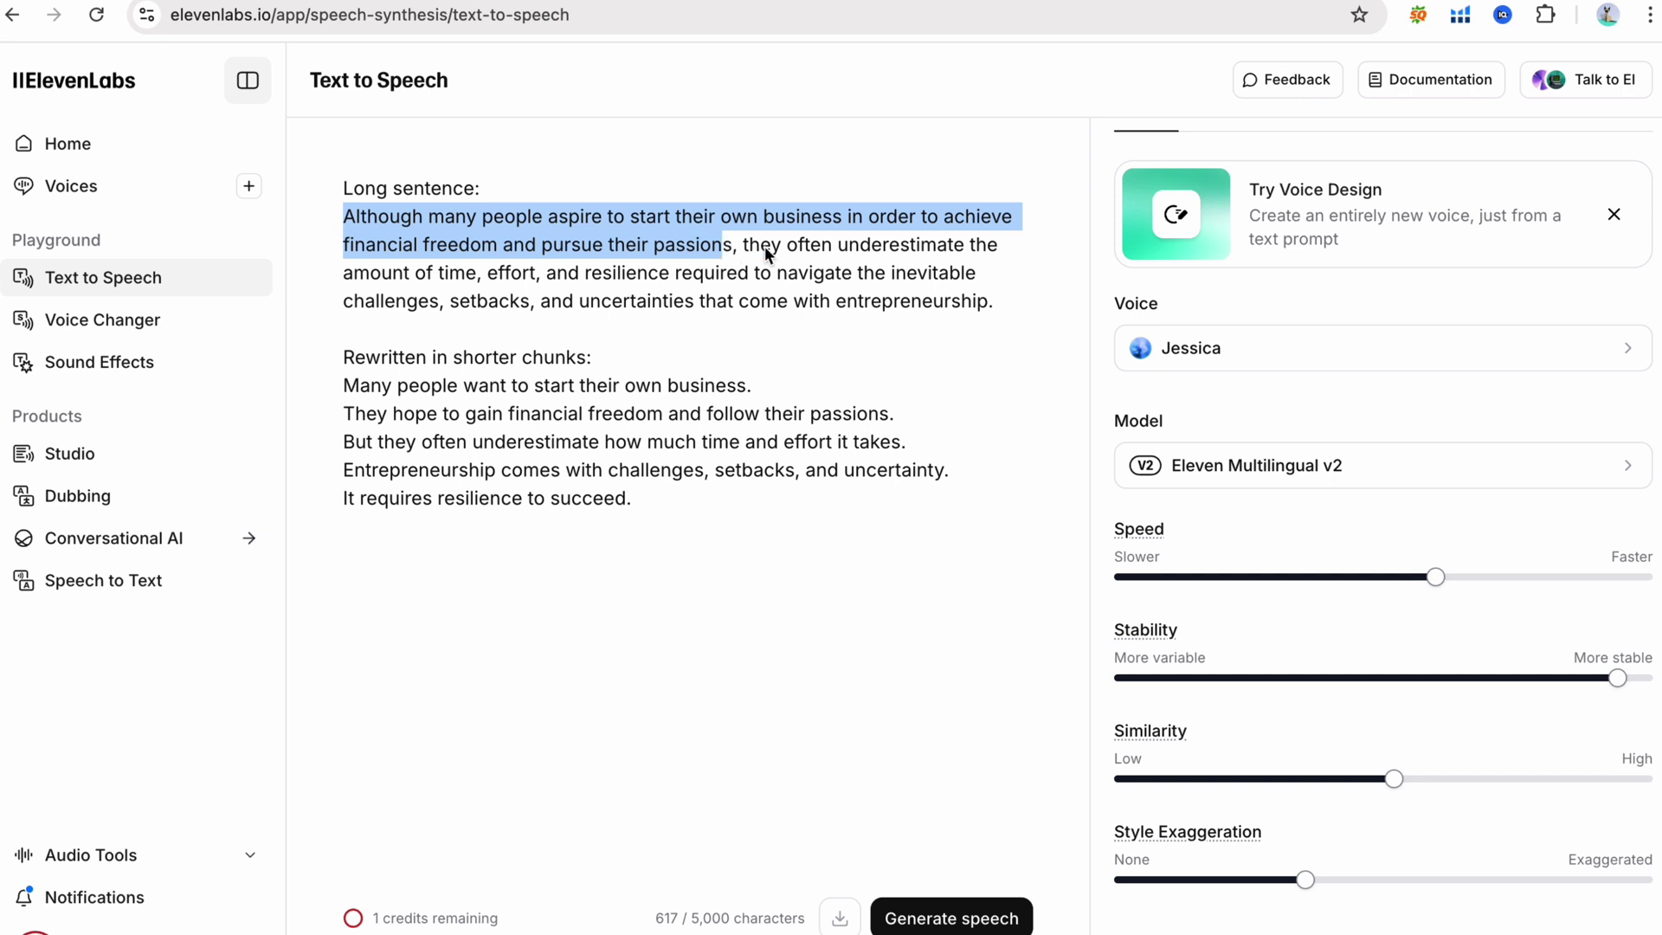
drag(745, 243, 1002, 308)
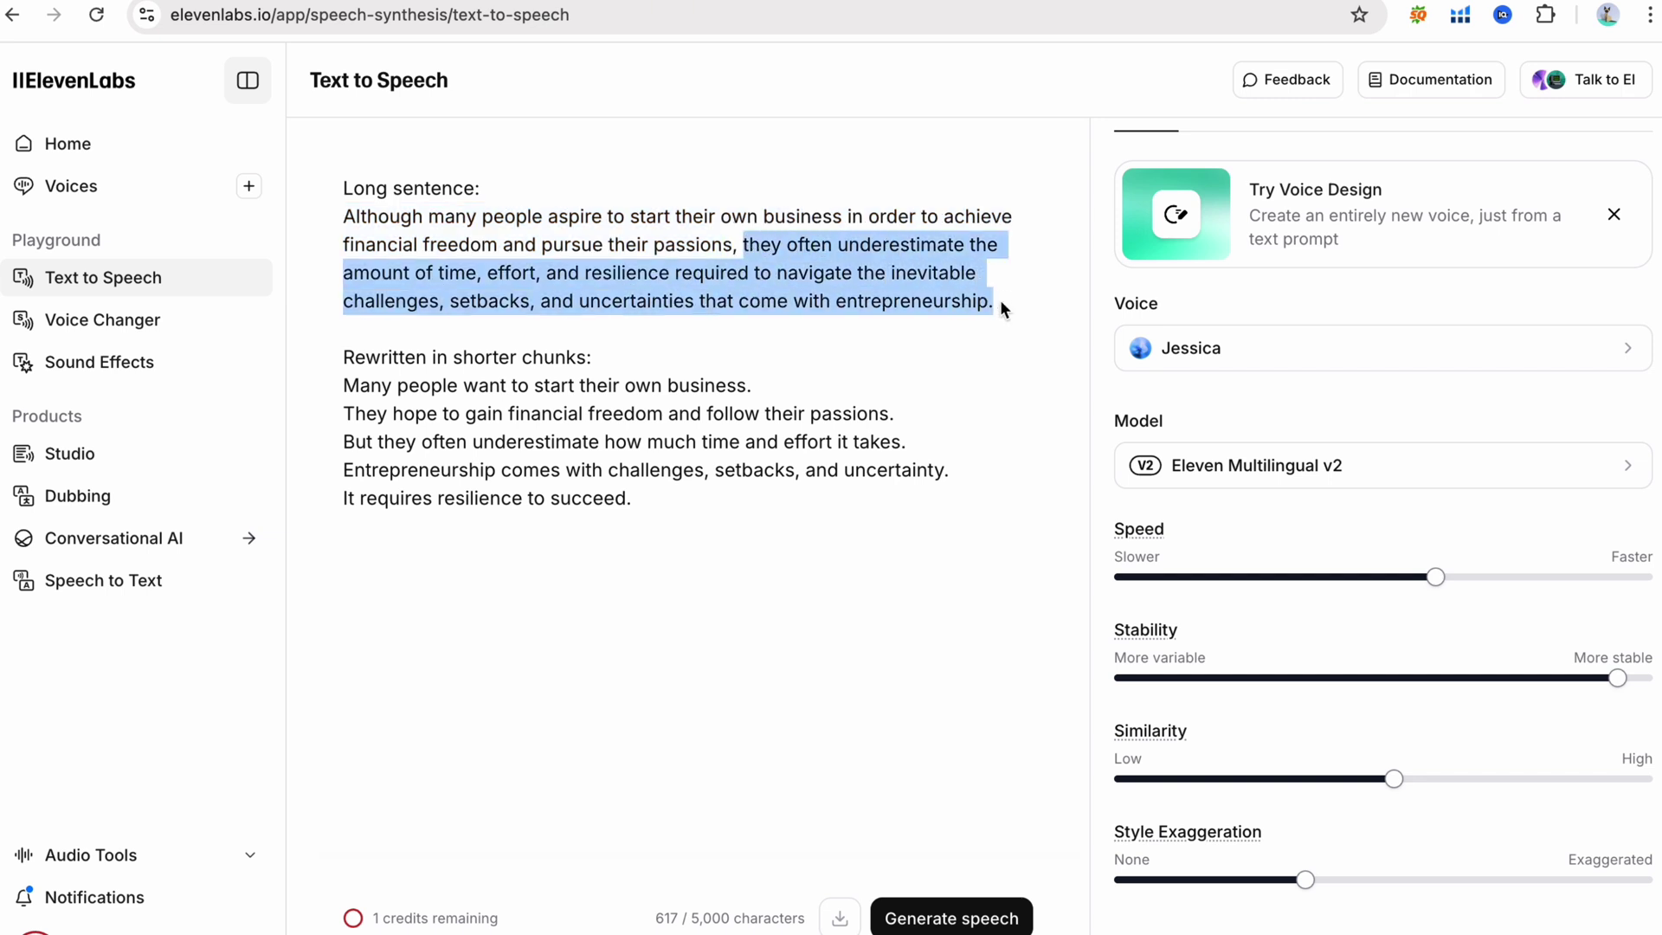
click(1000, 299)
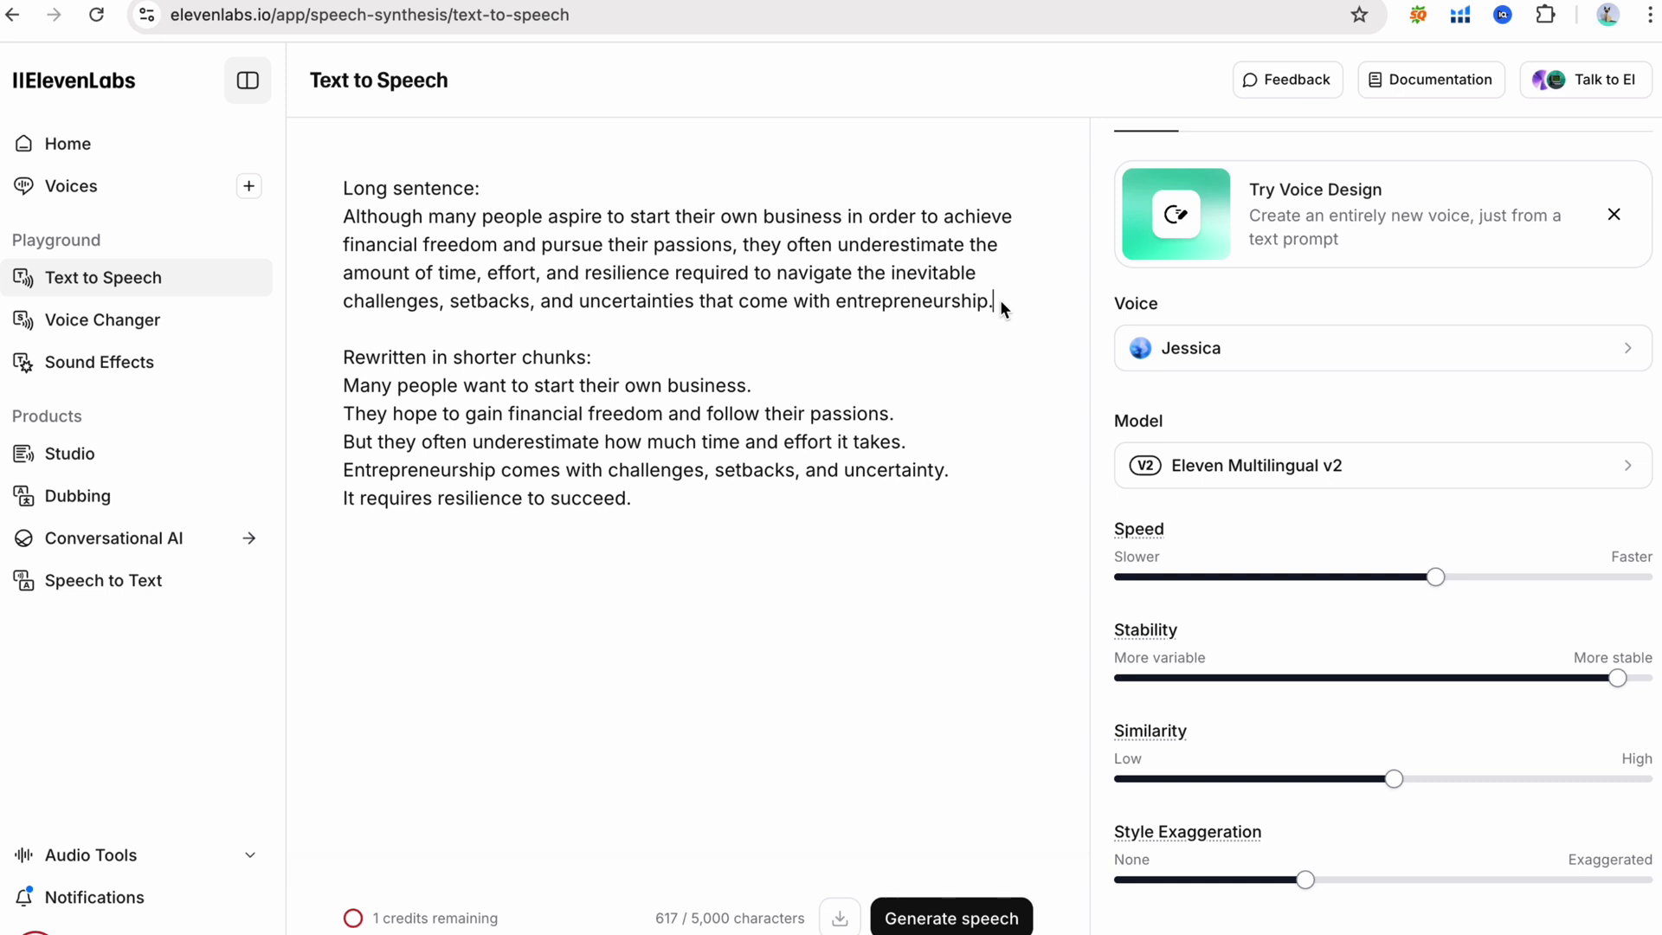
Step: Highlight each of the four shorter rewrite chunks, including the challenges-and-uncertainty line
drag(767, 382, 329, 392)
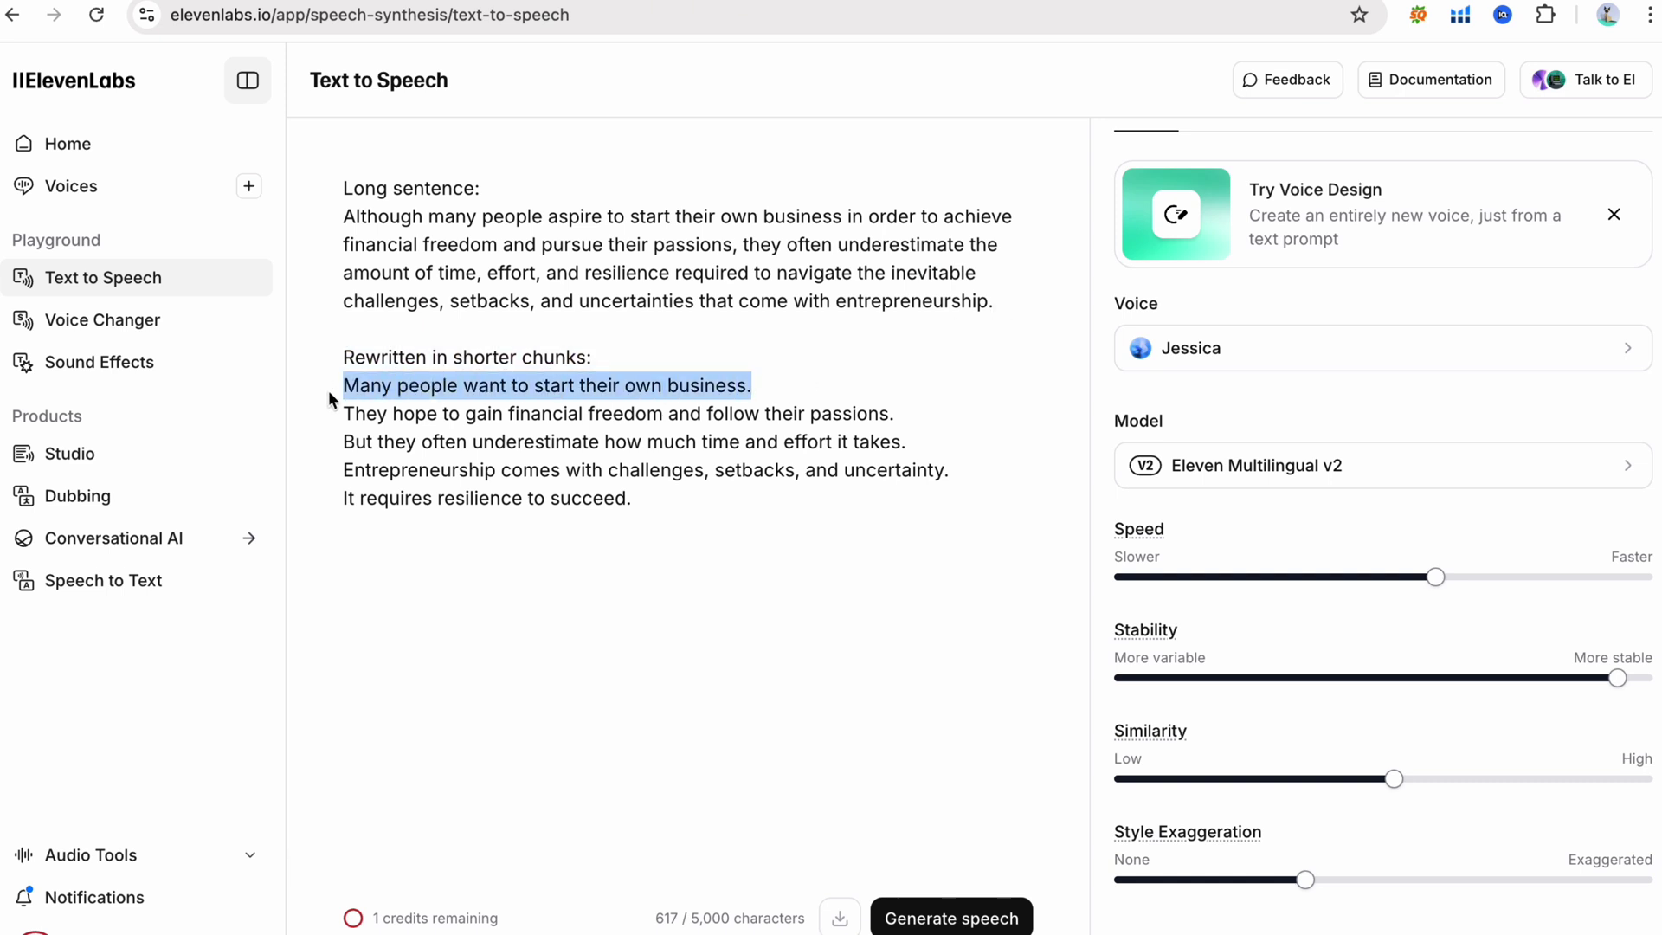
drag(971, 424, 323, 425)
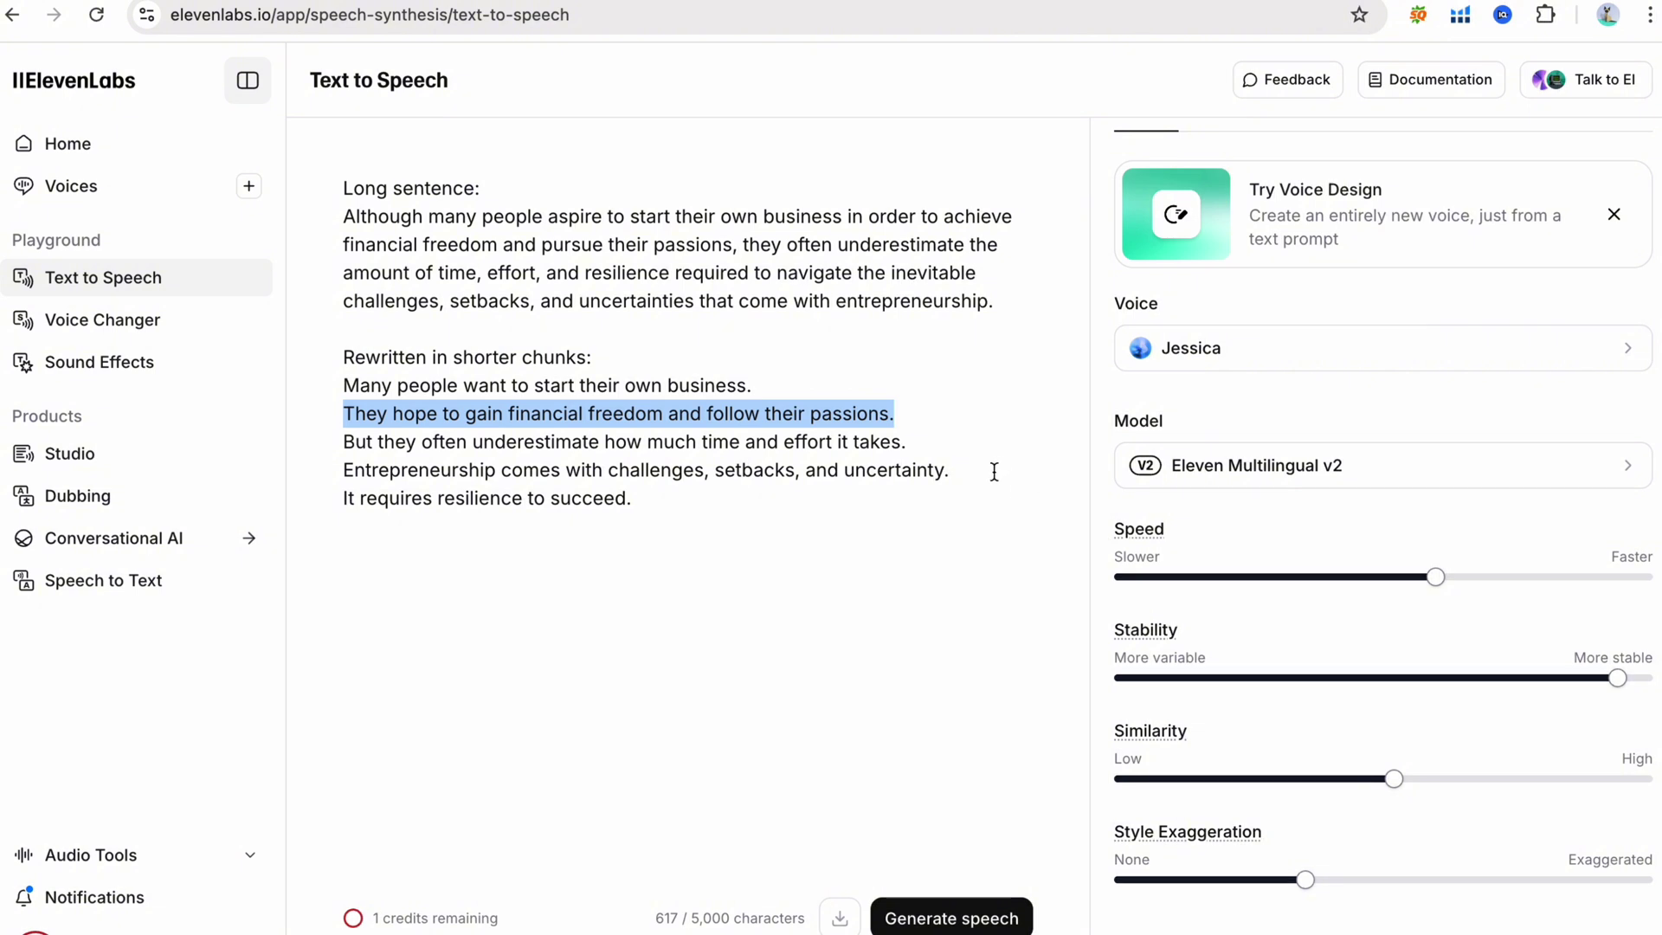
drag(992, 470, 260, 470)
mouse_move(631, 501)
mouse_down()
mouse_move(621, 511)
mouse_move(627, 497)
mouse_up()
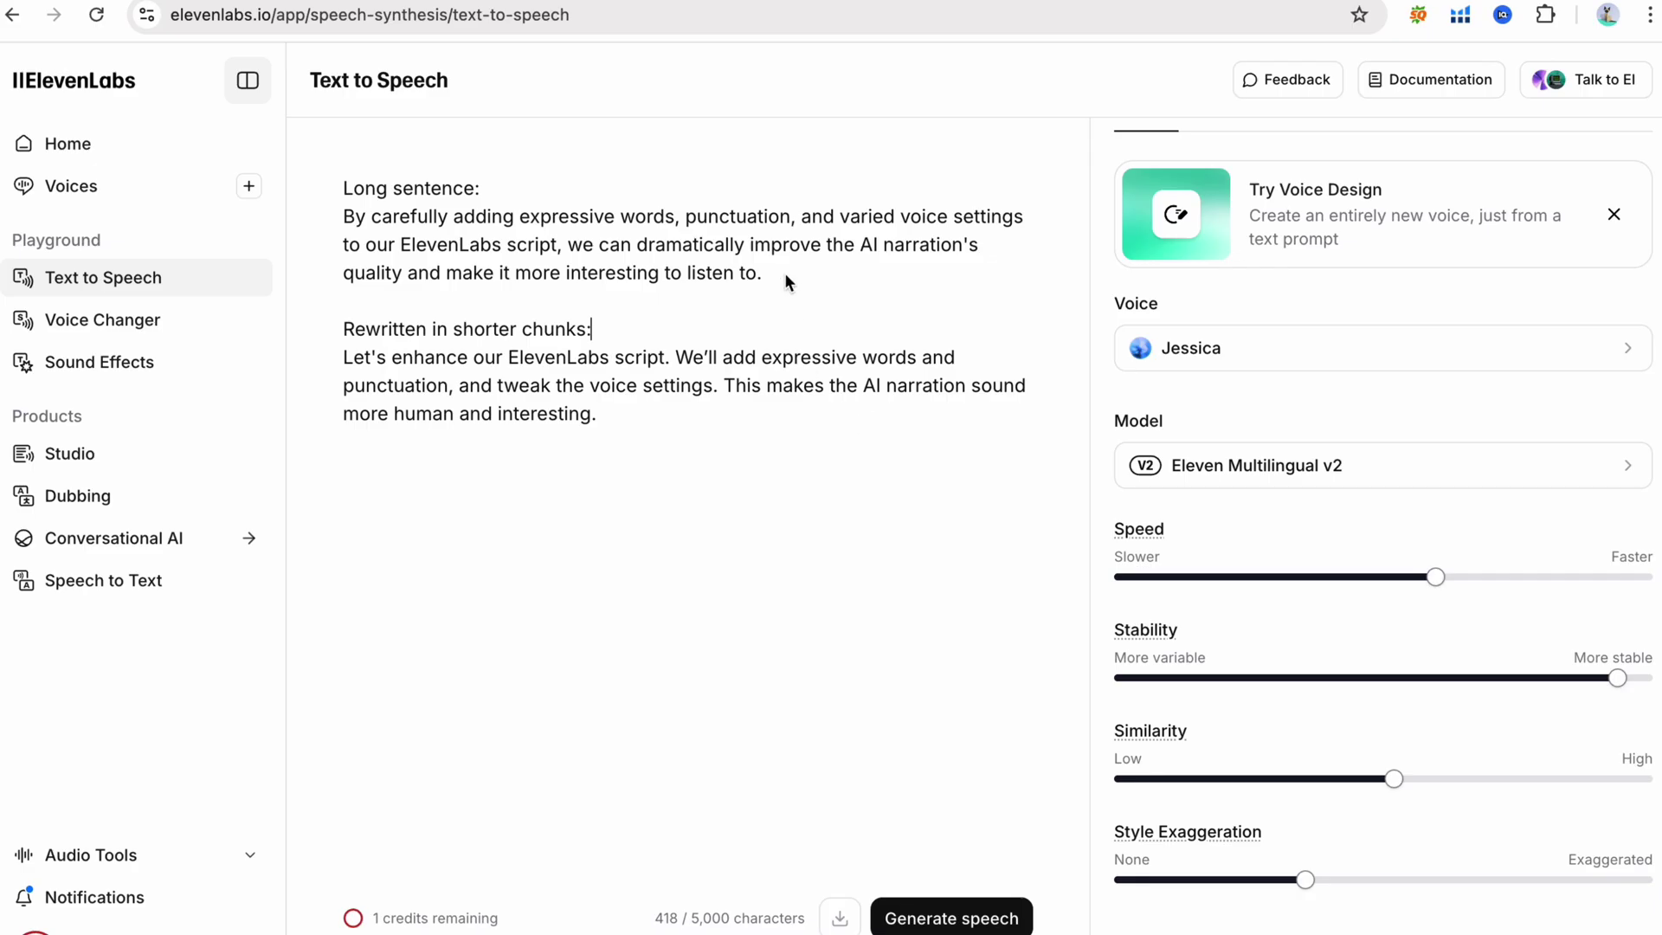
drag(765, 272, 333, 218)
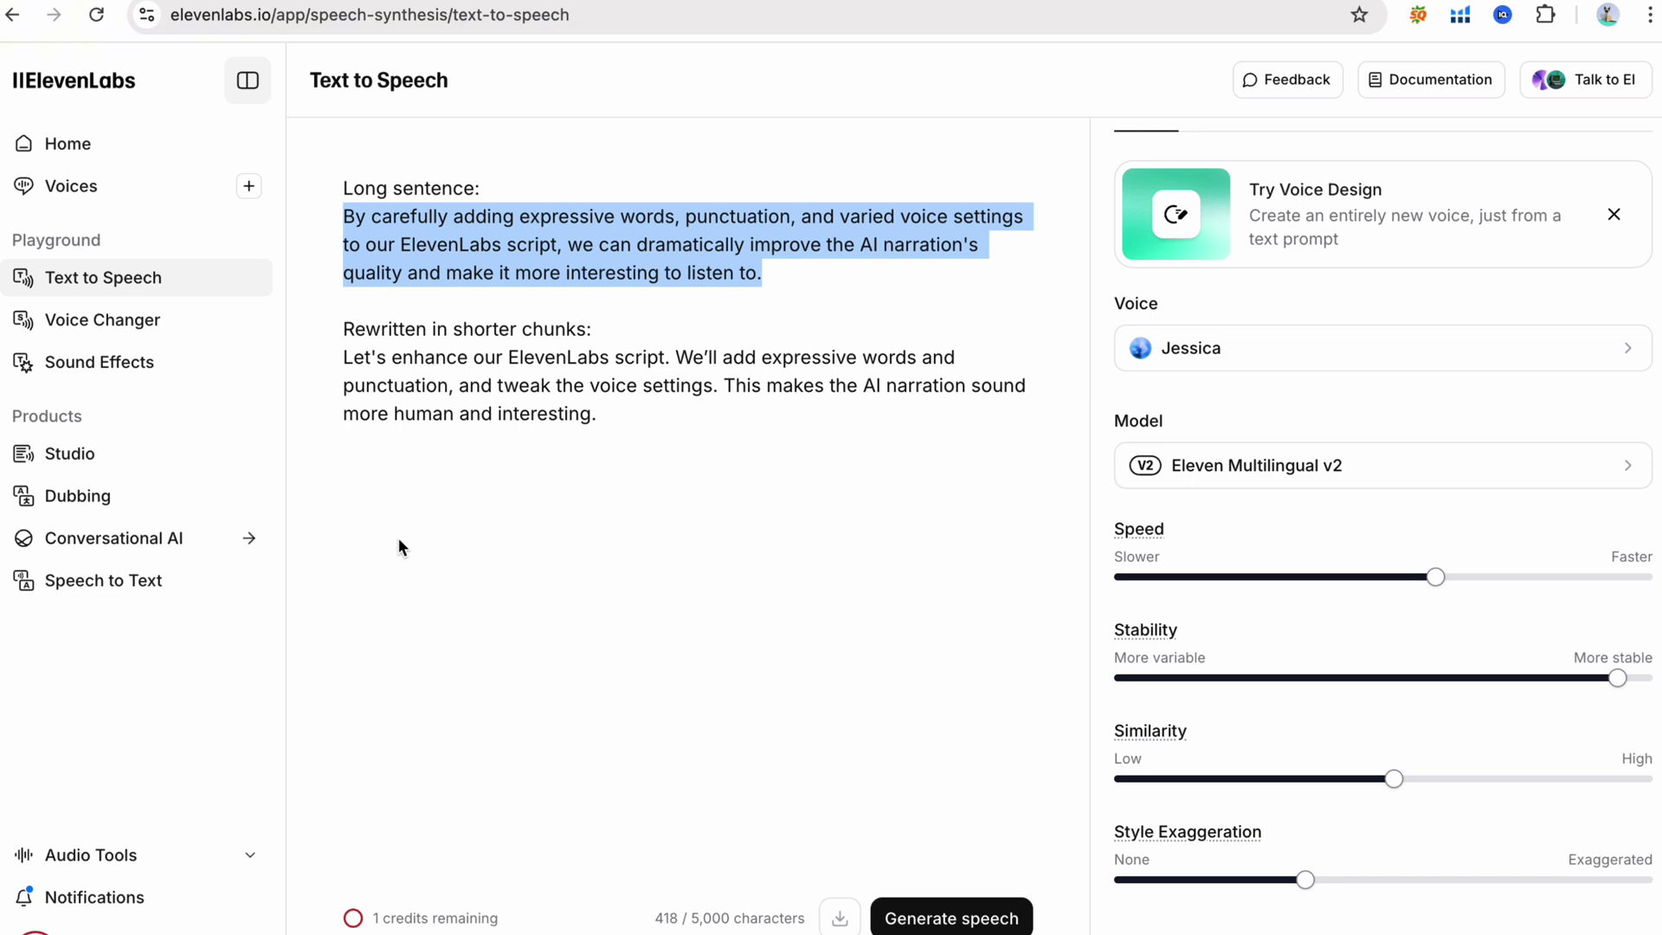
drag(632, 413, 330, 360)
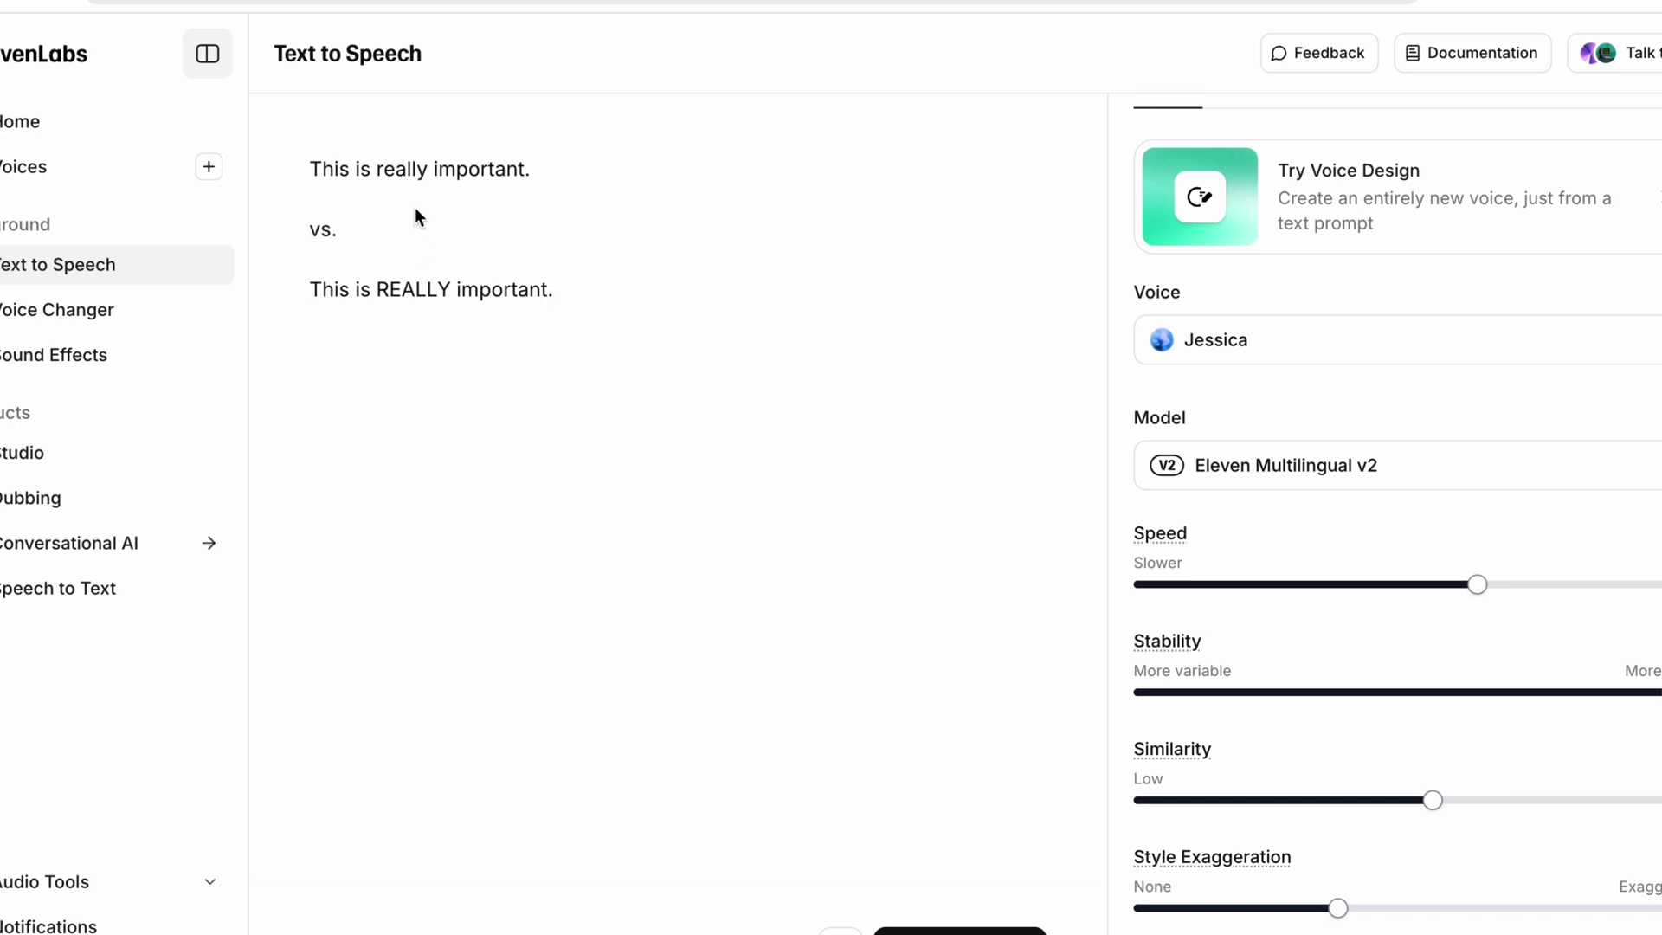
Step: Highlight 'really' in the plain line, then 'REALLY' in the all-caps line, and deselect
double_click(405, 170)
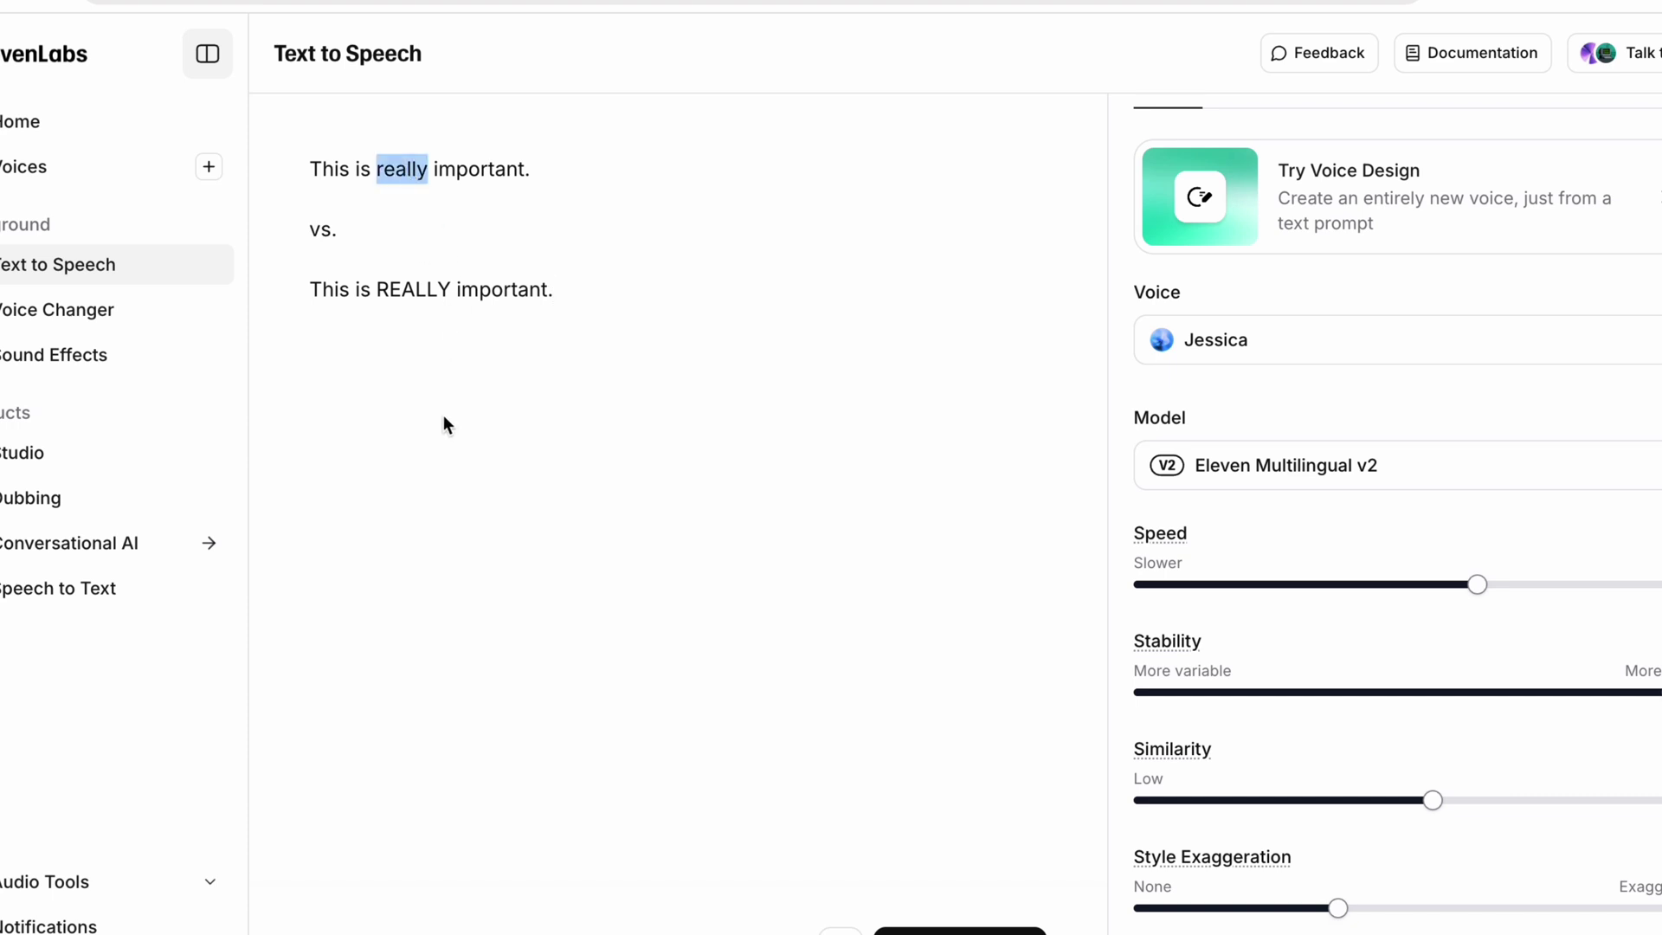
double_click(408, 291)
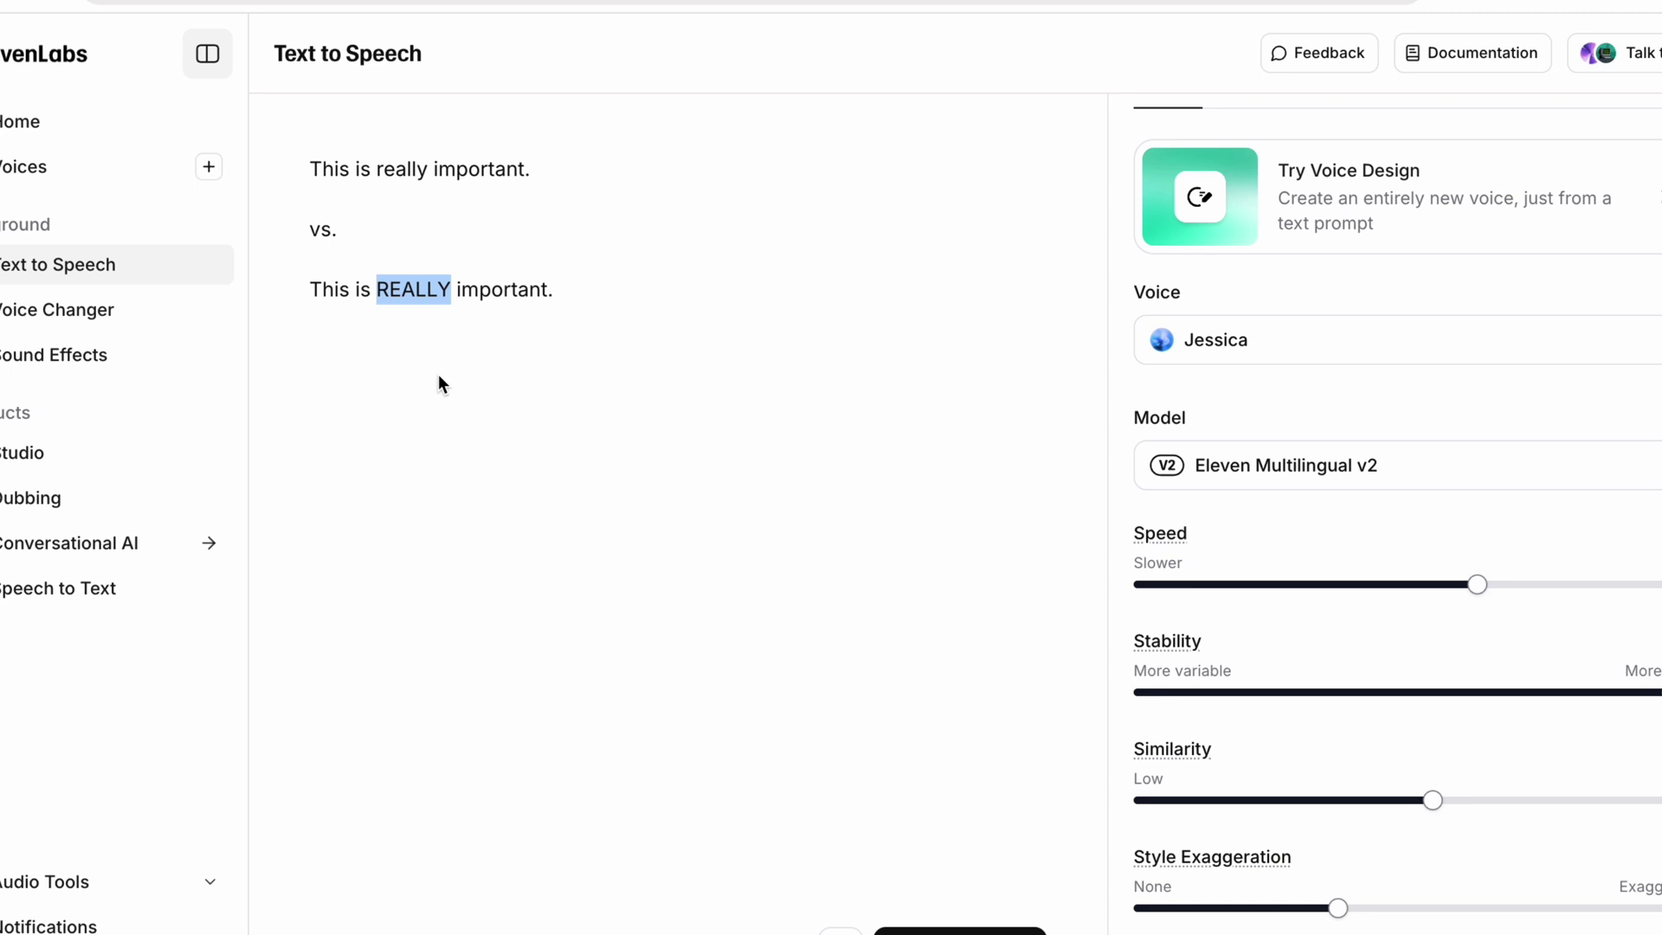
key(End)
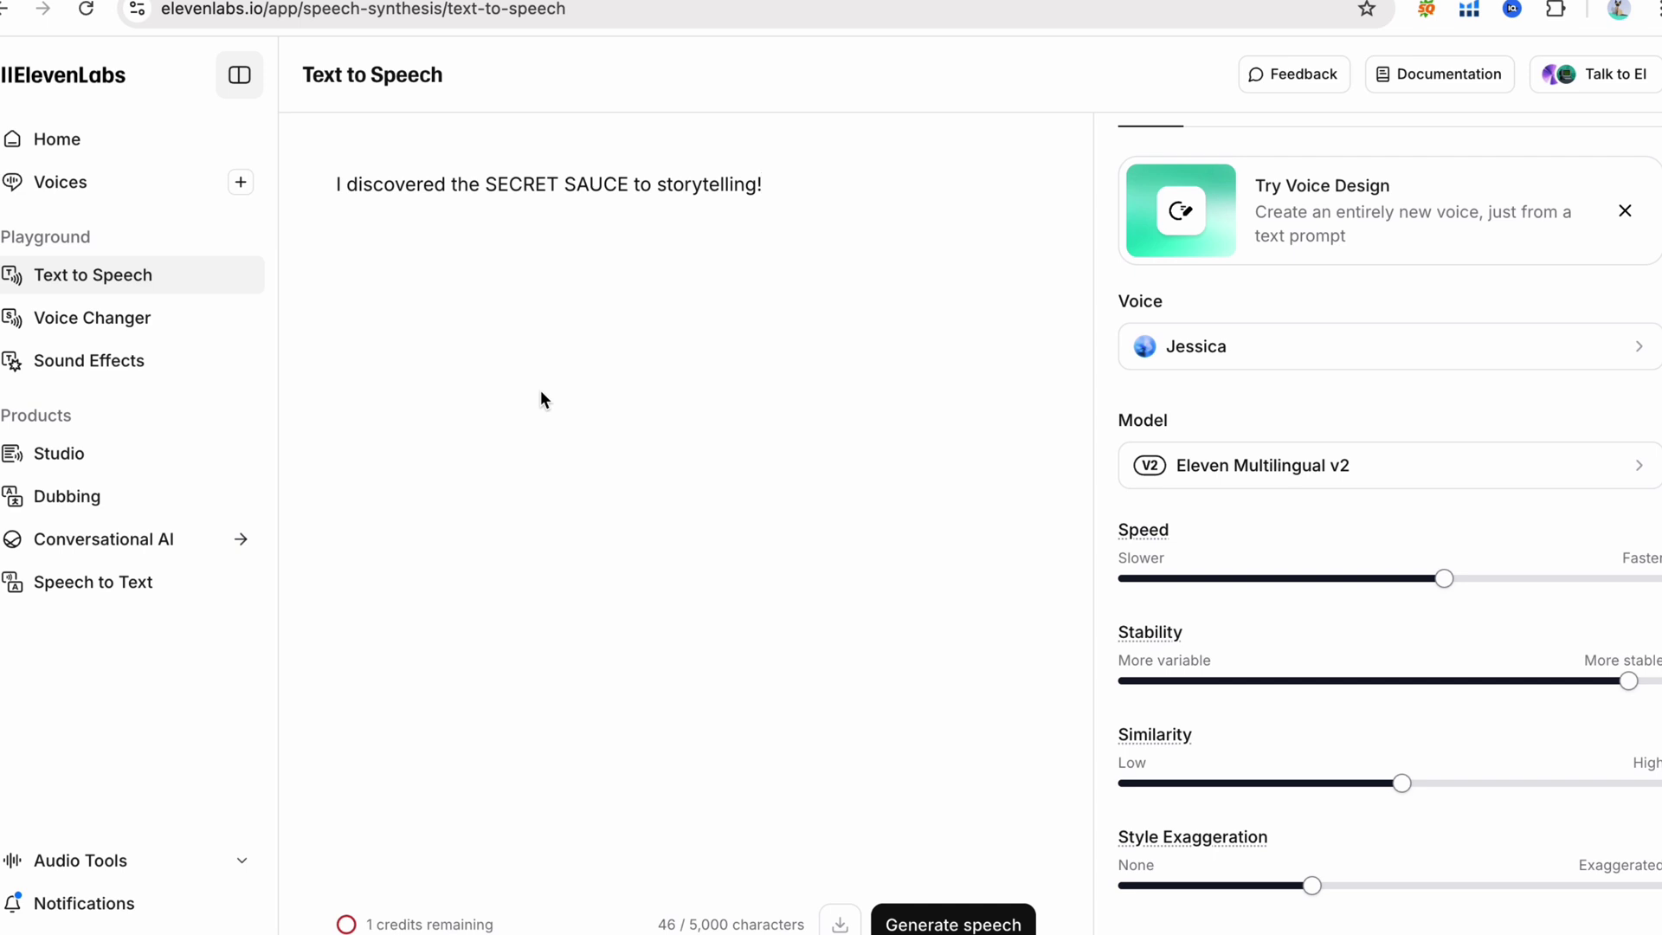
Step: Highlight the capitalised phrase SECRET SAUCE in the storytelling line
drag(628, 186, 523, 184)
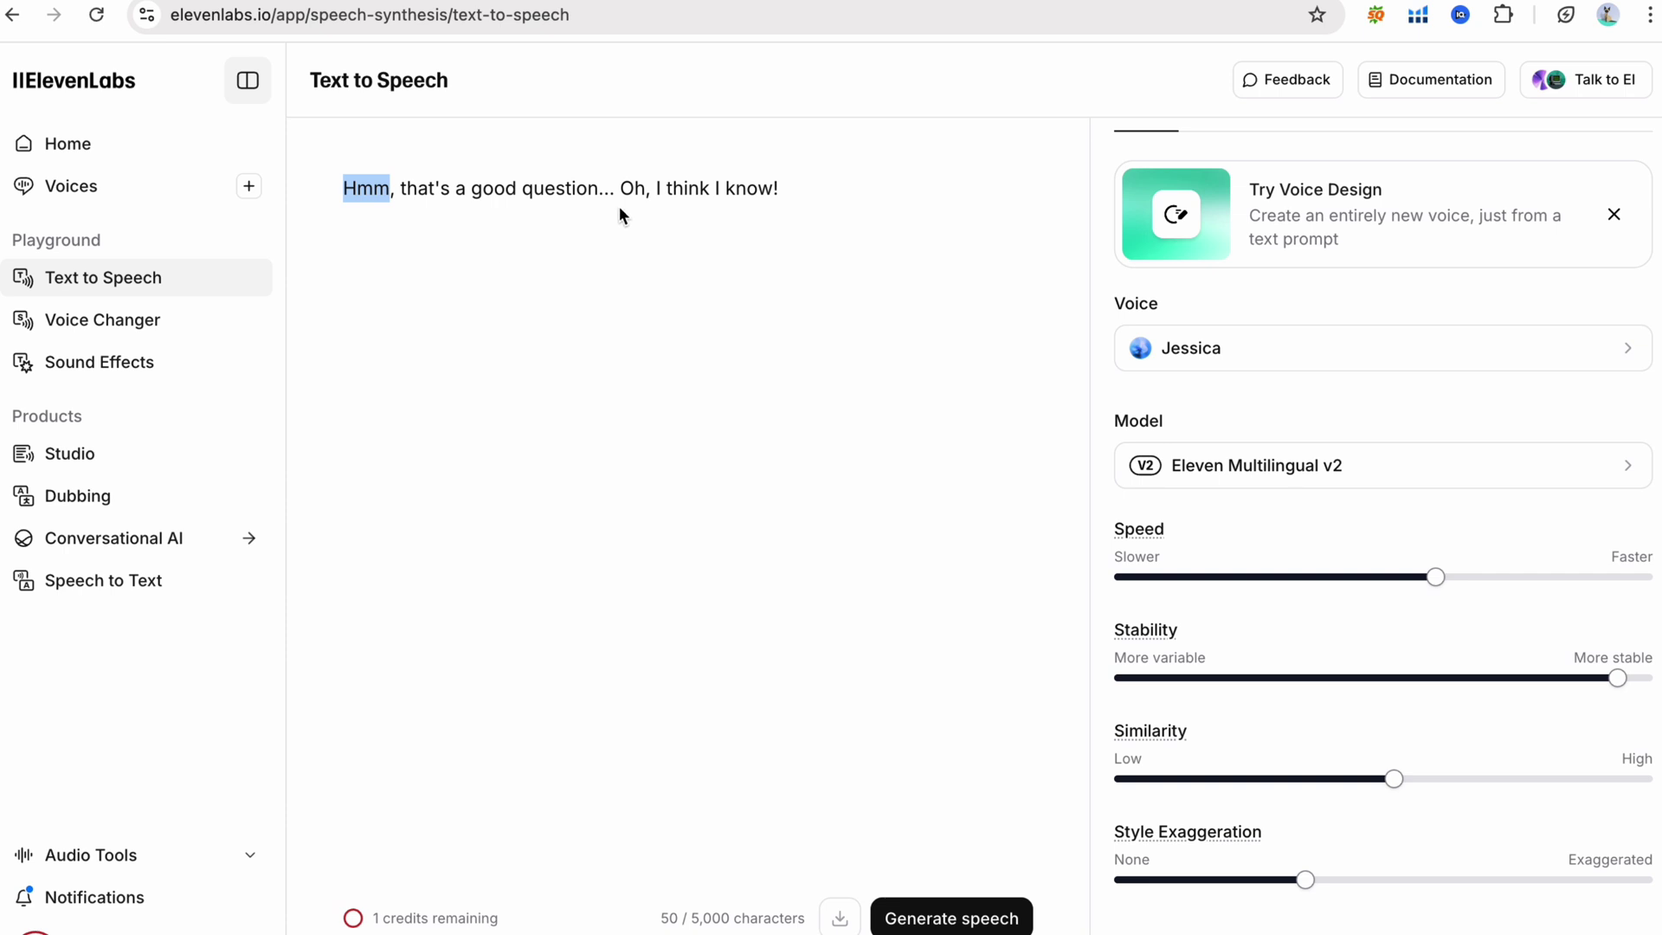
Step: Highlight 'Oh' and extend the selection back over the ellipsis after 'question'
double_click(640, 188)
key(shift+Left)
key(shift+Left)
key(shift+Left)
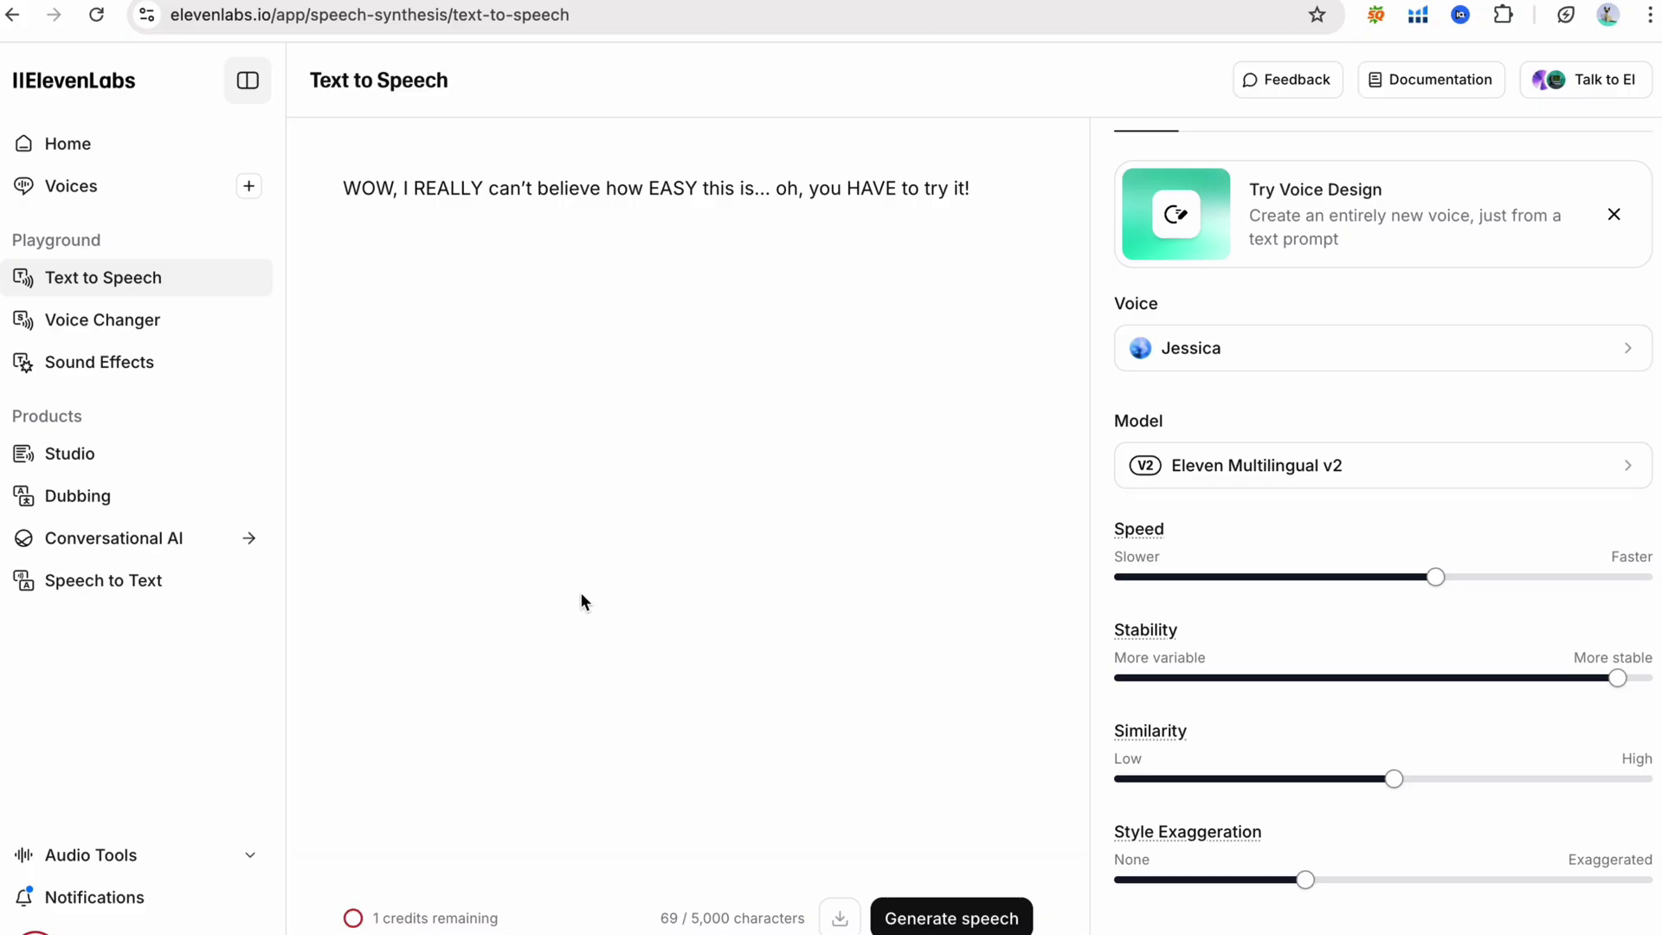
Step: Highlight 'WOW', point out the spots before 'I', after 'is...' and the end, then select the line
double_click(368, 185)
click(407, 192)
click(772, 191)
click(988, 189)
click(398, 196)
drag(987, 195, 365, 196)
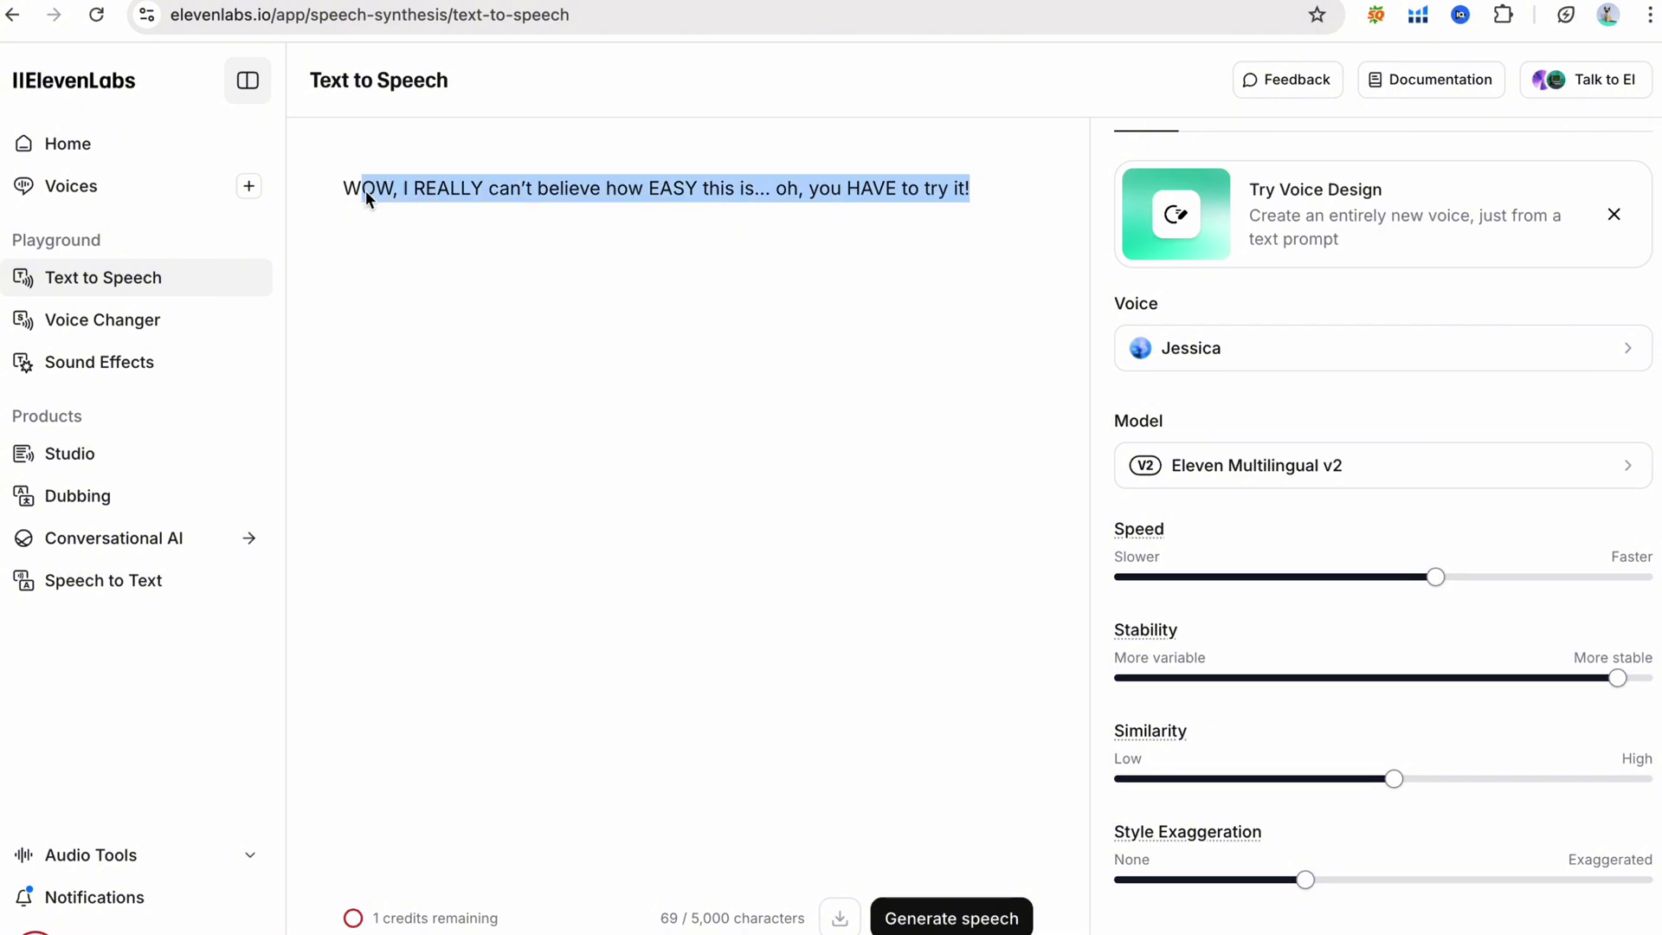
Step: Clear the highlight on the combined example line
click(352, 310)
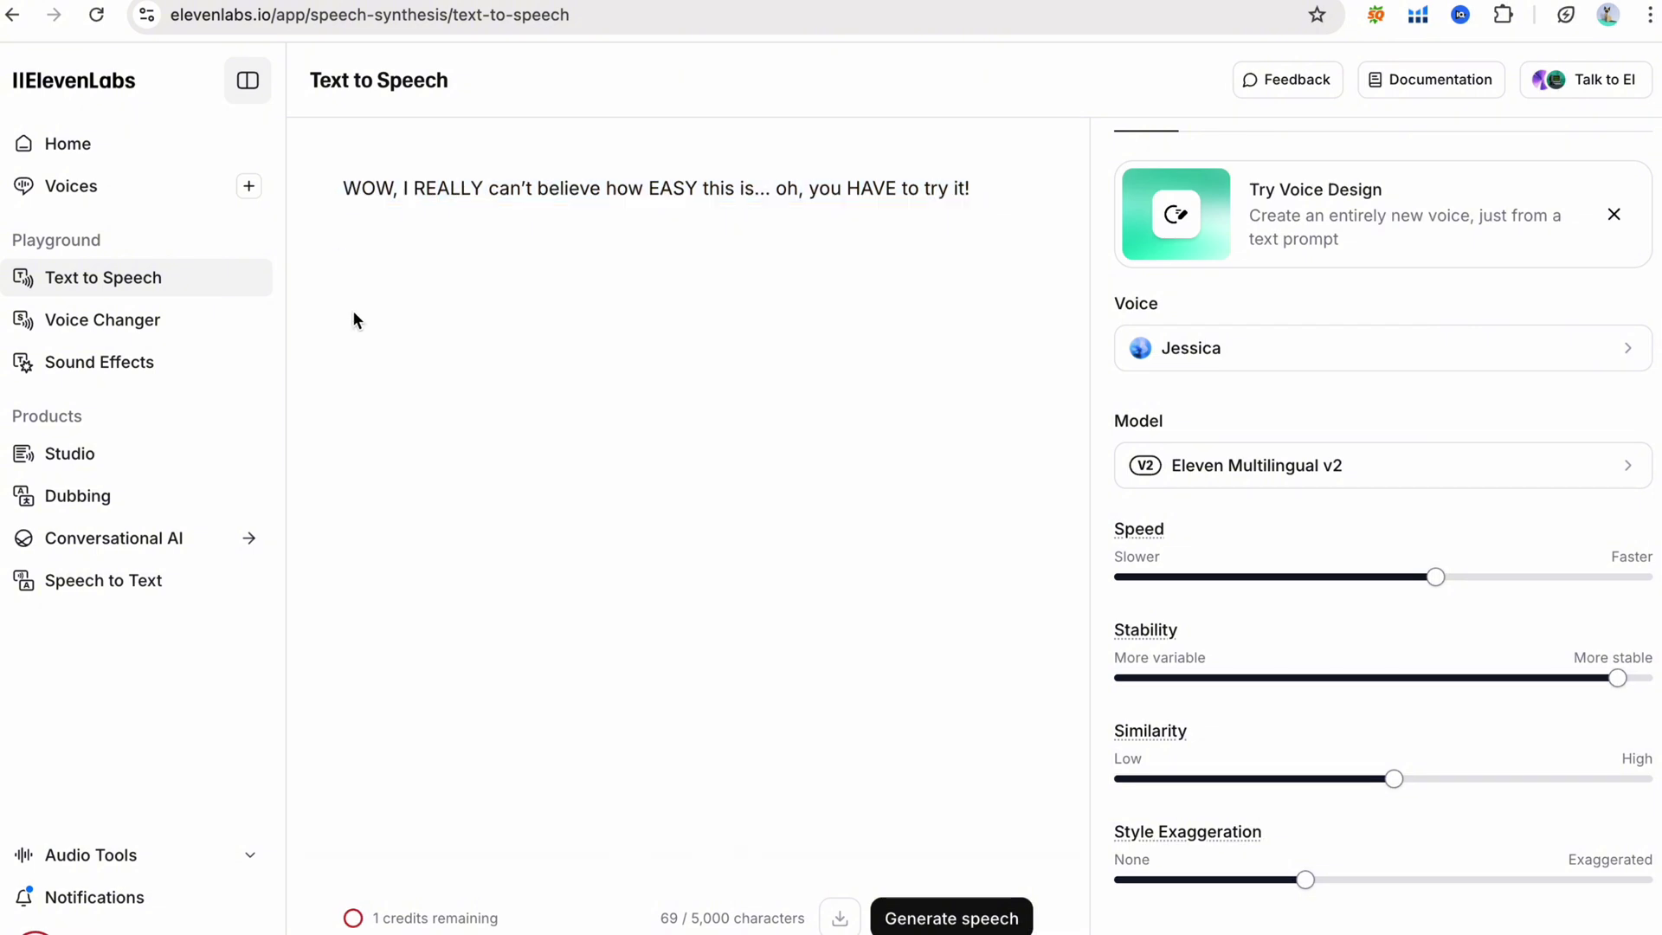